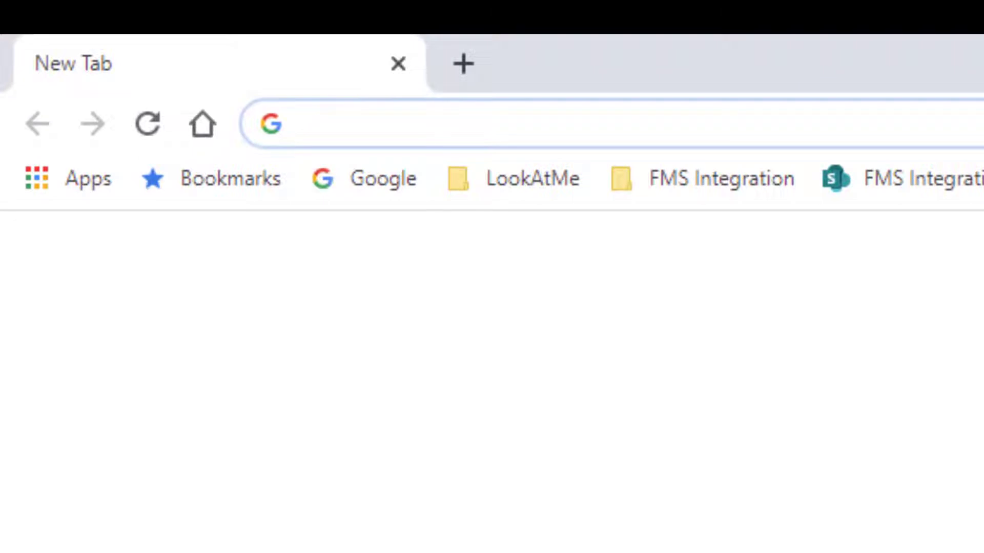
Load the gateway at 192.168.1.226 and sign in with the saved administrator login
{"action": "type", "text": "192.168.1.226"}
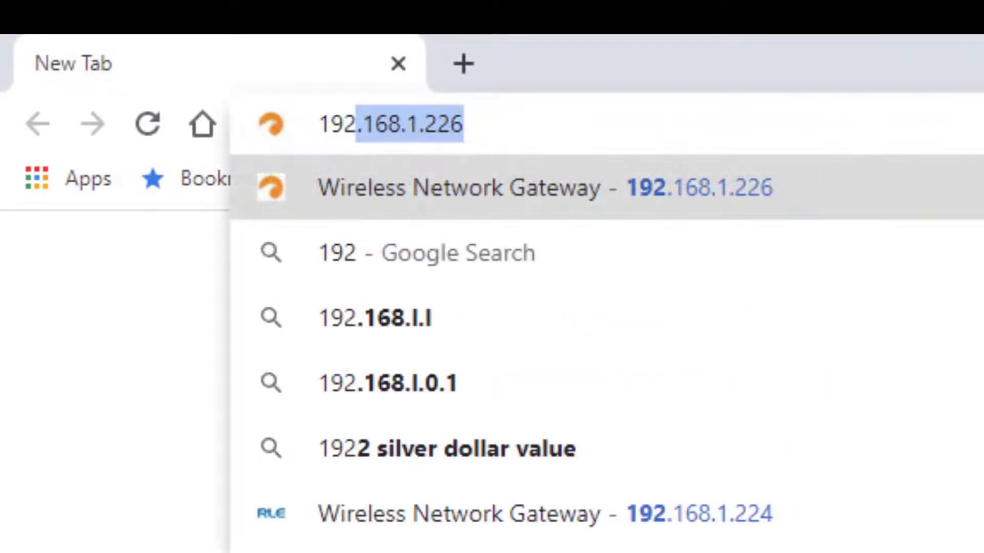
{"action": "key", "text": "Return"}
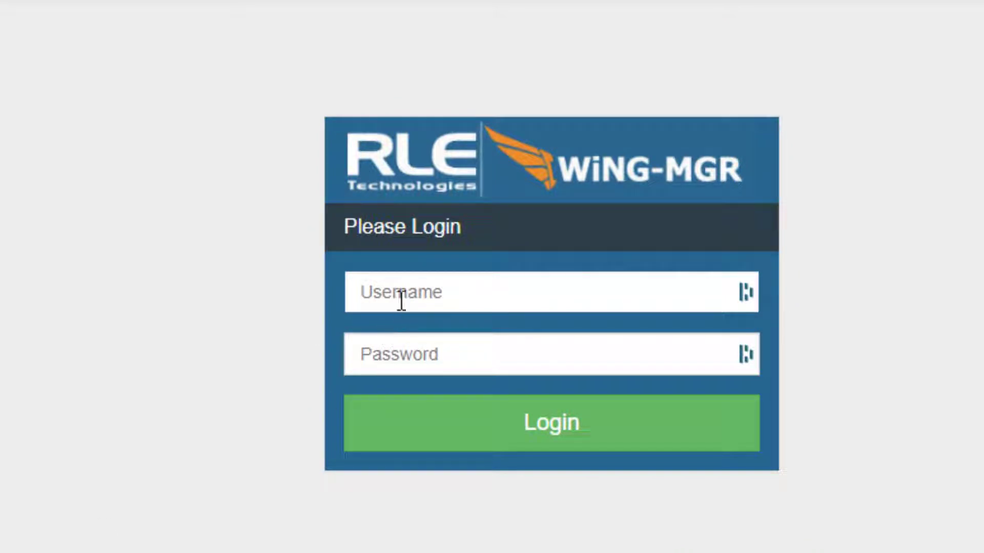
{"action": "type", "text": "admin"}
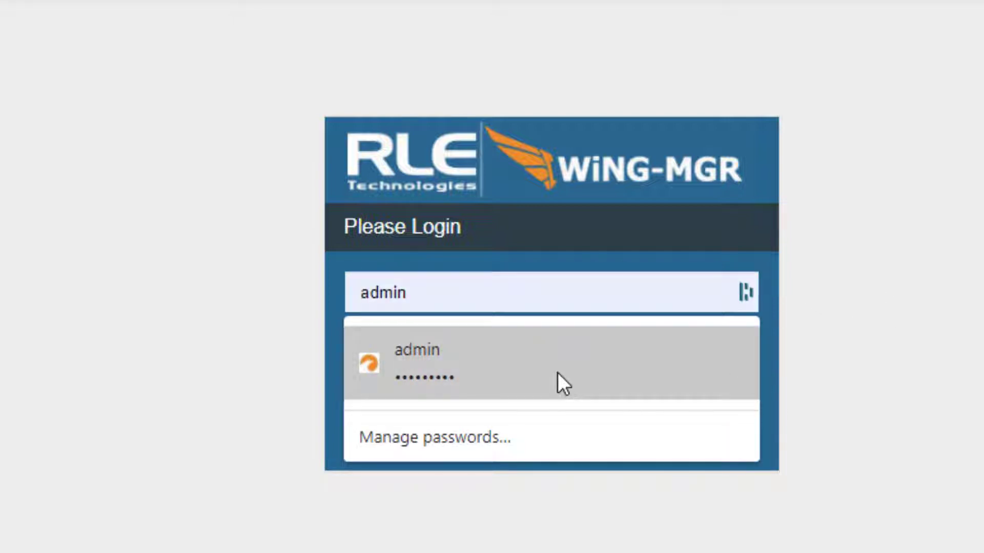
{"action": "left_click", "coordinate": [558, 374]}
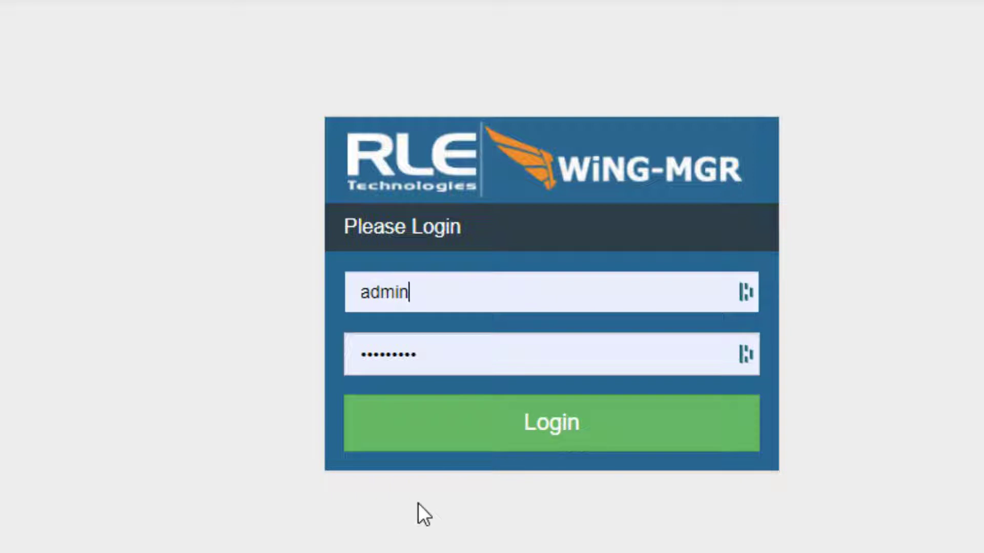
{"action": "left_click", "coordinate": [578, 418]}
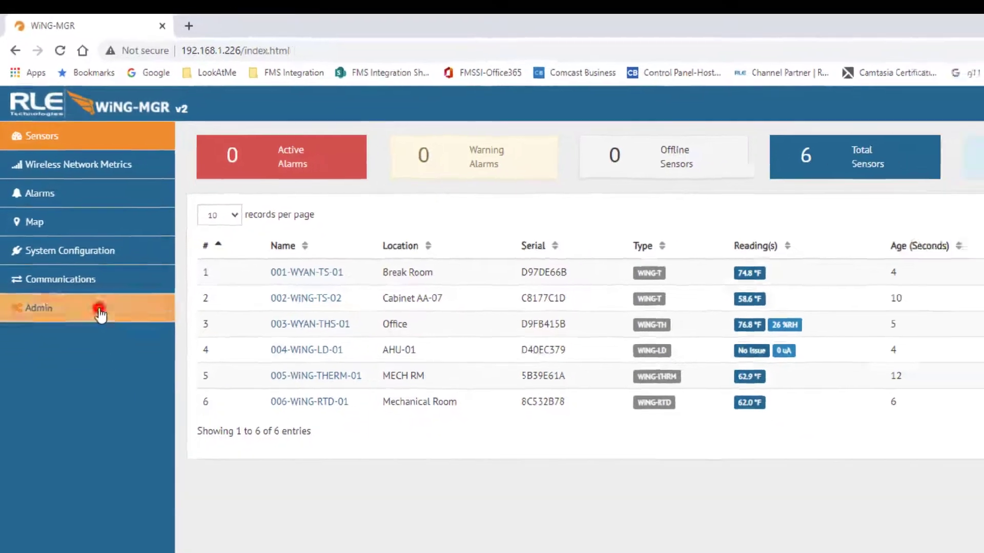
Go to Admin > Sensors and scroll down to the Add/Delete Sensors section
{"action": "left_click", "coordinate": [116, 361]}
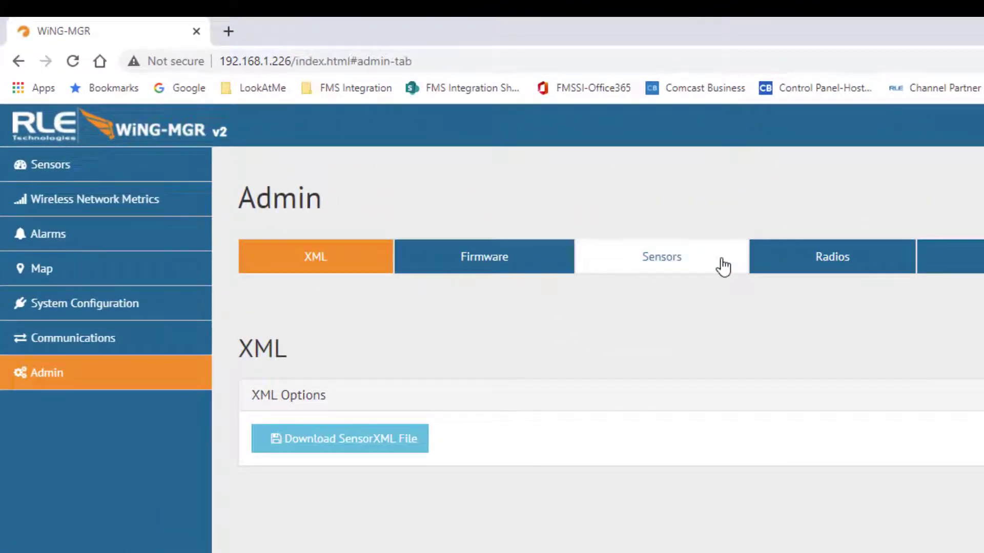
{"action": "left_click", "coordinate": [722, 259]}
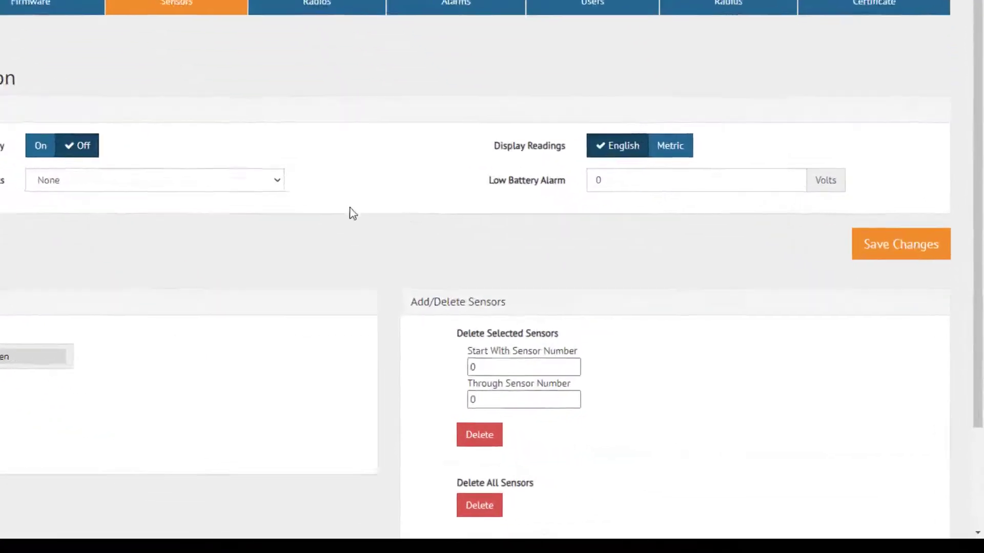
{"action": "scroll", "coordinate": [352, 214], "scroll_direction": "down", "scroll_amount": 3}
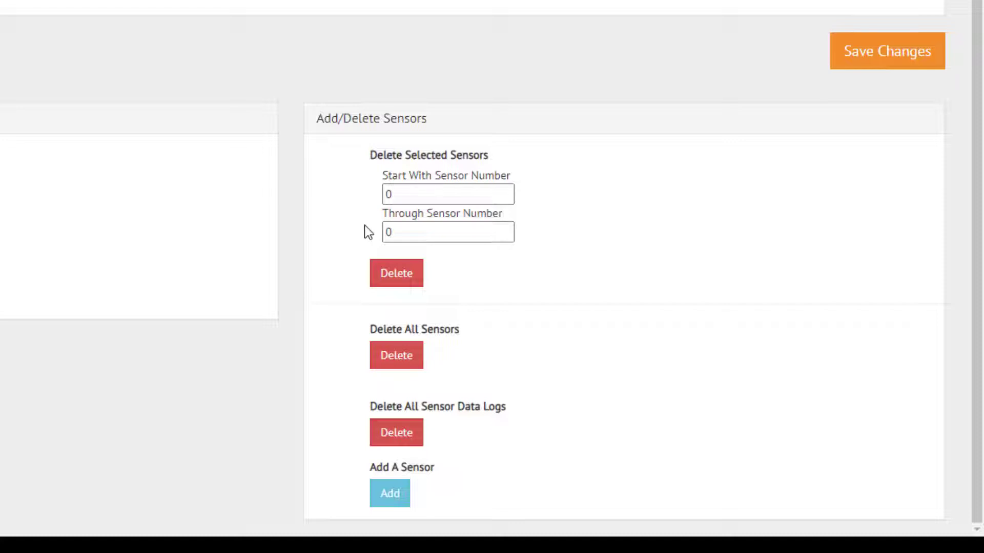
Delete sensor 1 using a delete range of 1 through 1, and confirm the deletion
{"action": "double_click", "coordinate": [420, 194]}
{"action": "type", "text": "1"}
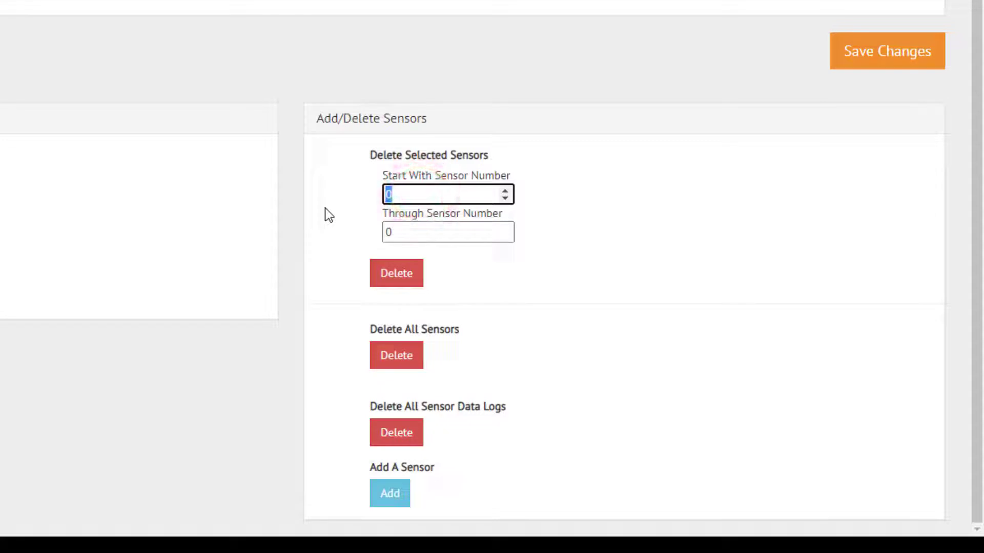
{"action": "double_click", "coordinate": [412, 235]}
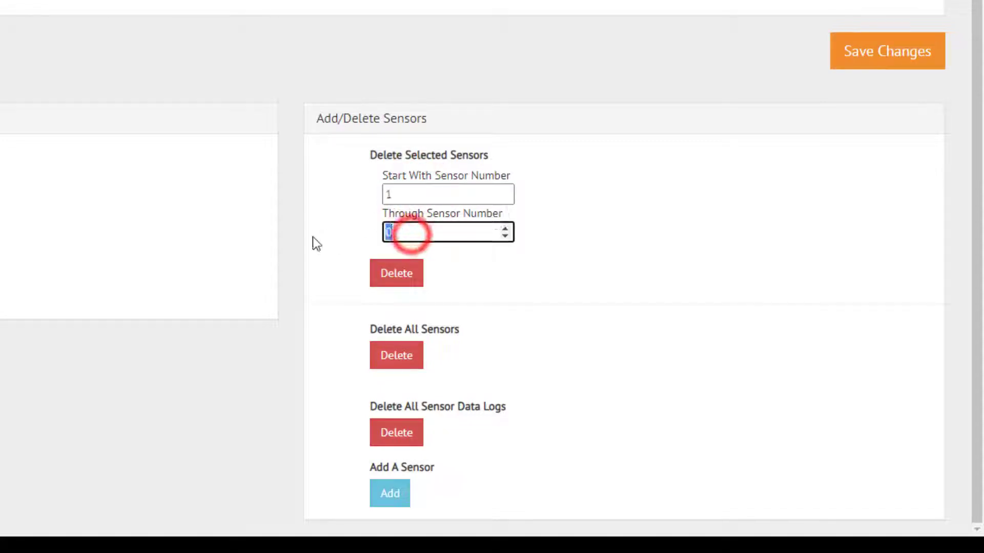
{"action": "type", "text": "1"}
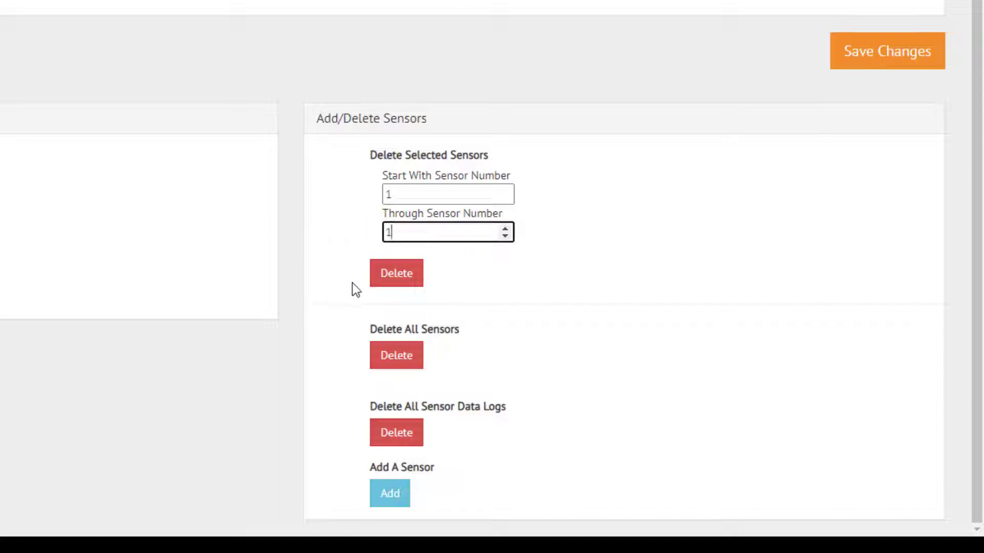
{"action": "left_click", "coordinate": [418, 285]}
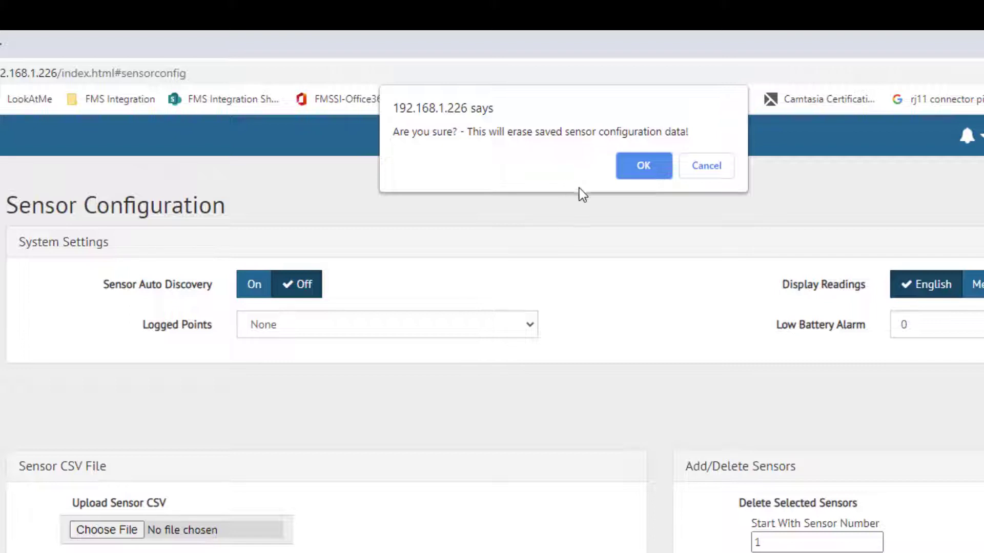
{"action": "left_click", "coordinate": [657, 172]}
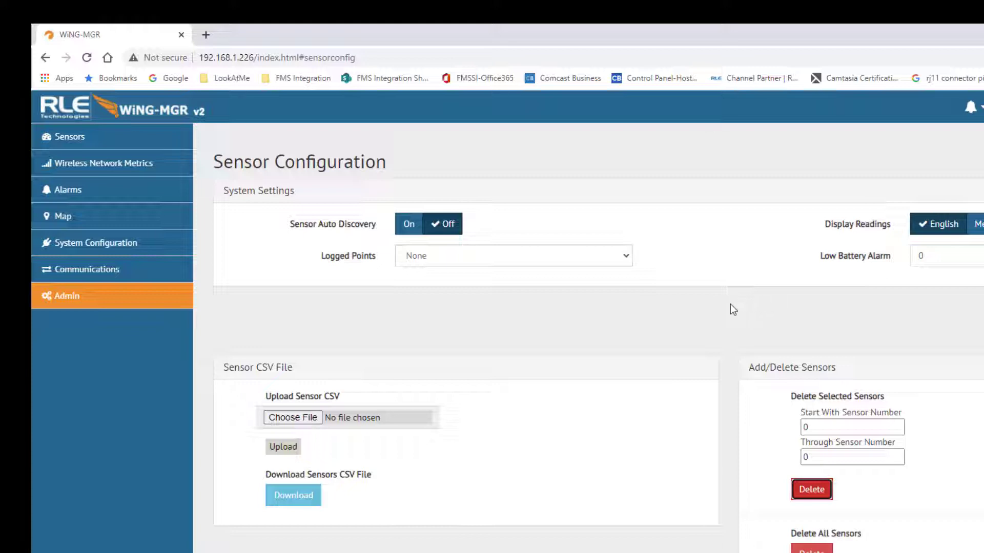
Return to the Sensors dashboard, which now lists only sensors 2 through 6
{"action": "left_click", "coordinate": [71, 135]}
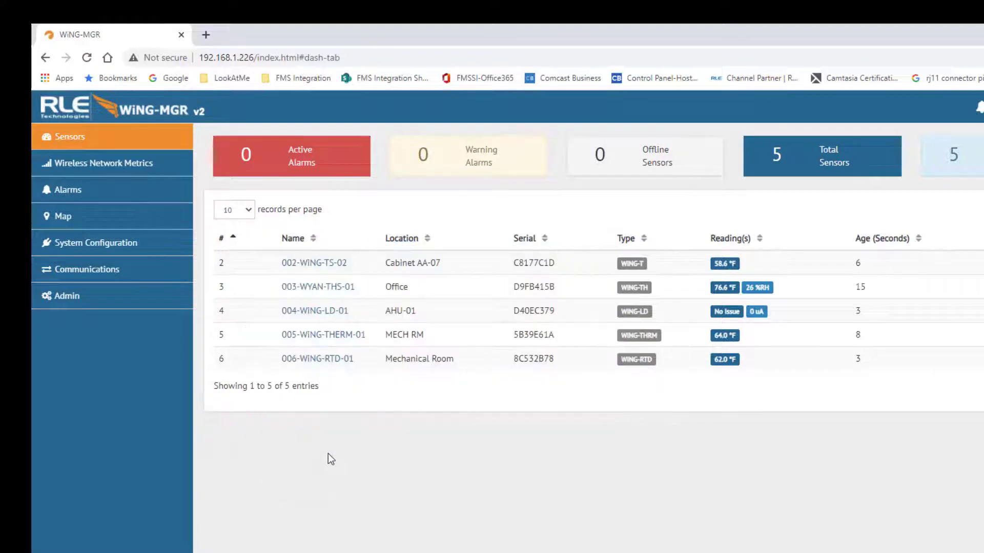
In Admin > Sensors, add serial D97DE66B as sensor #1, save, and close the dialog
{"action": "left_click", "coordinate": [128, 302]}
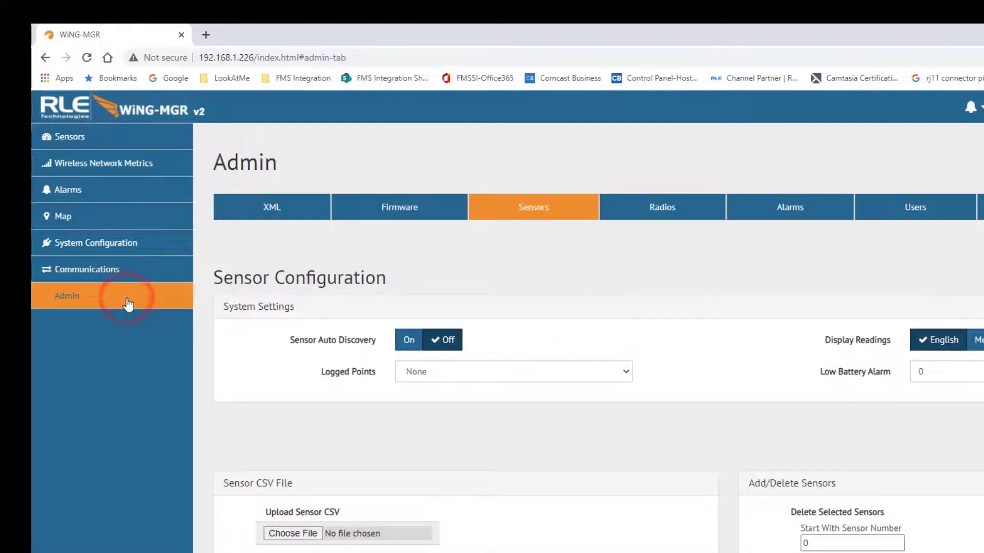
{"action": "scroll", "coordinate": [649, 296], "scroll_direction": "down", "scroll_amount": 3}
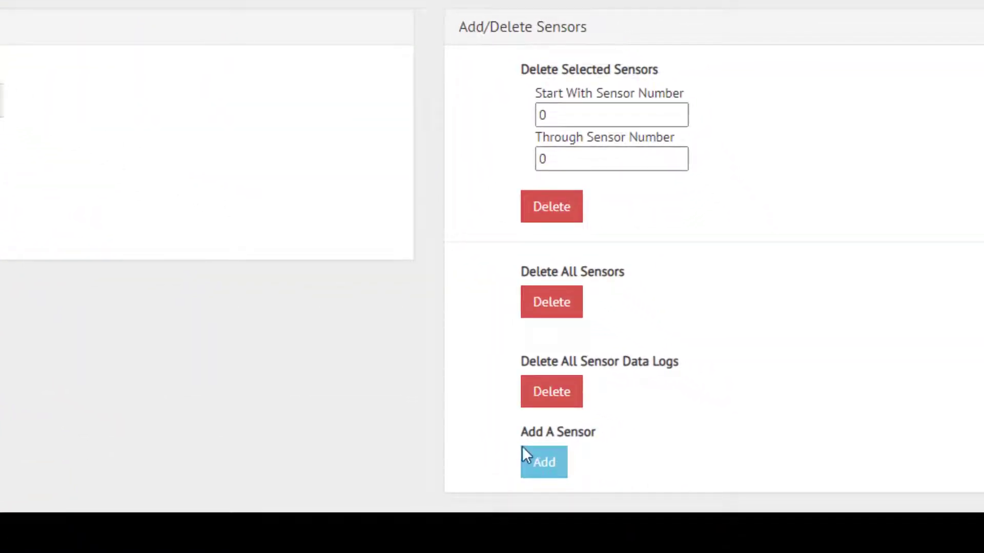
{"action": "left_click", "coordinate": [561, 471]}
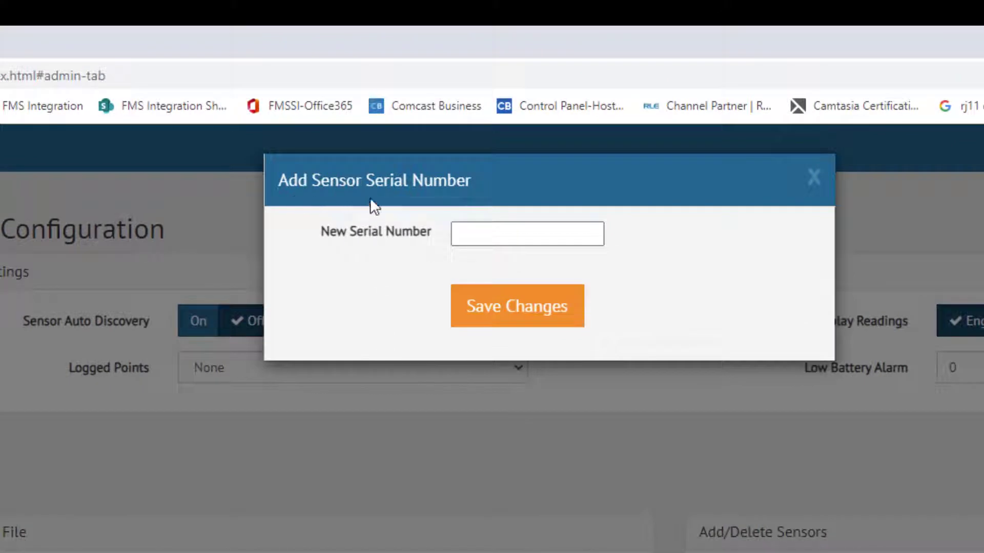
{"action": "left_click", "coordinate": [480, 237]}
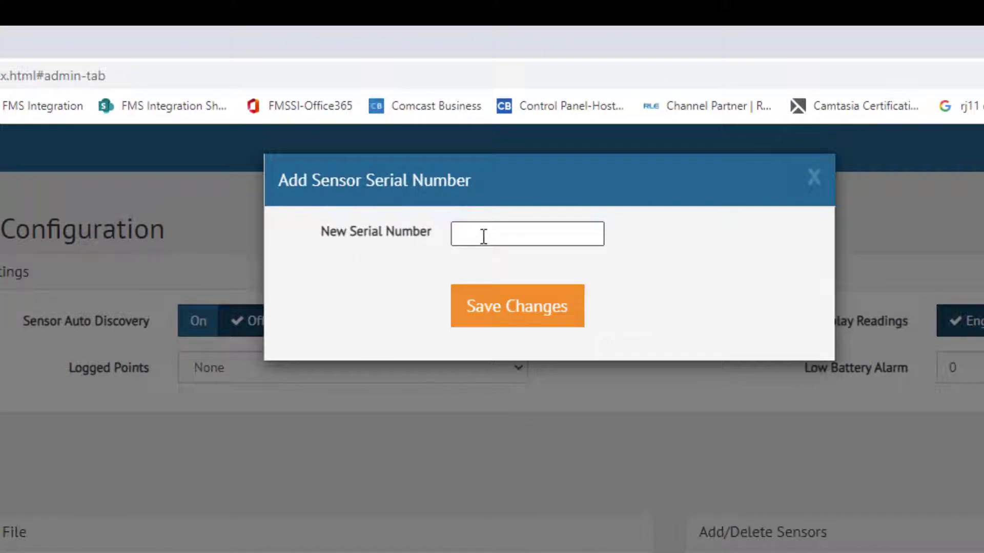
{"action": "left_click", "coordinate": [483, 236]}
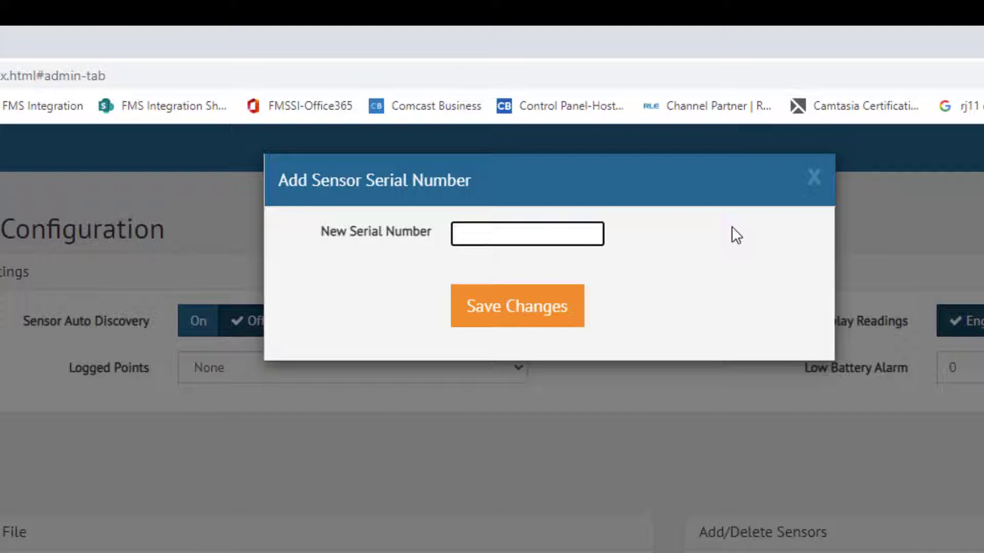
{"action": "type", "text": "d97de66b"}
{"action": "left_click", "coordinate": [545, 313]}
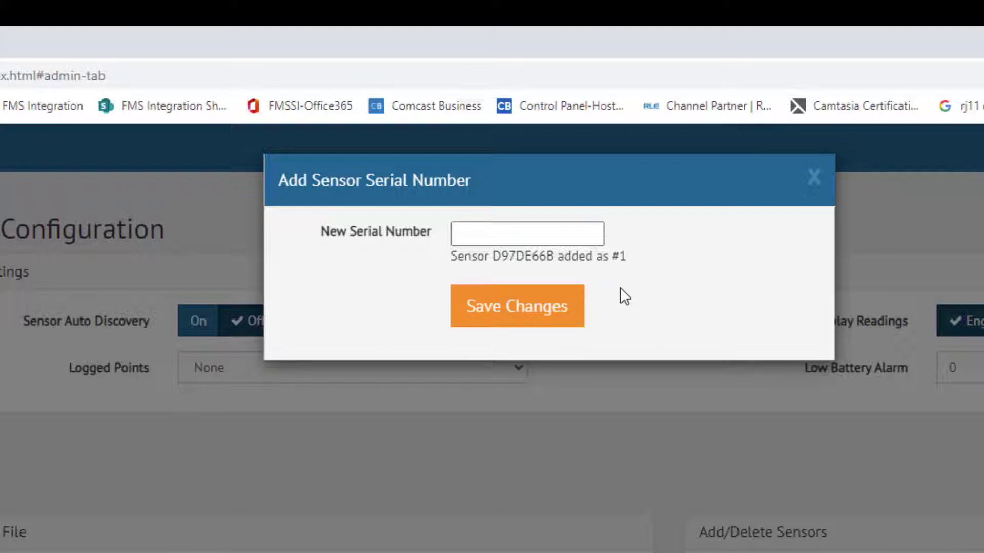
{"action": "left_click", "coordinate": [814, 180]}
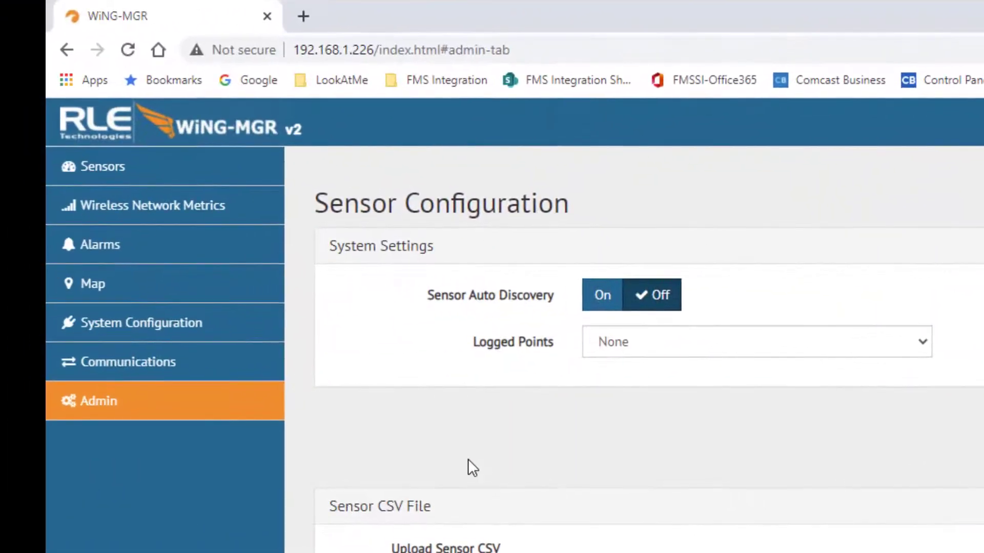
Open Sensor #1's detail page from the Sensors dashboard list
{"action": "left_click", "coordinate": [82, 169]}
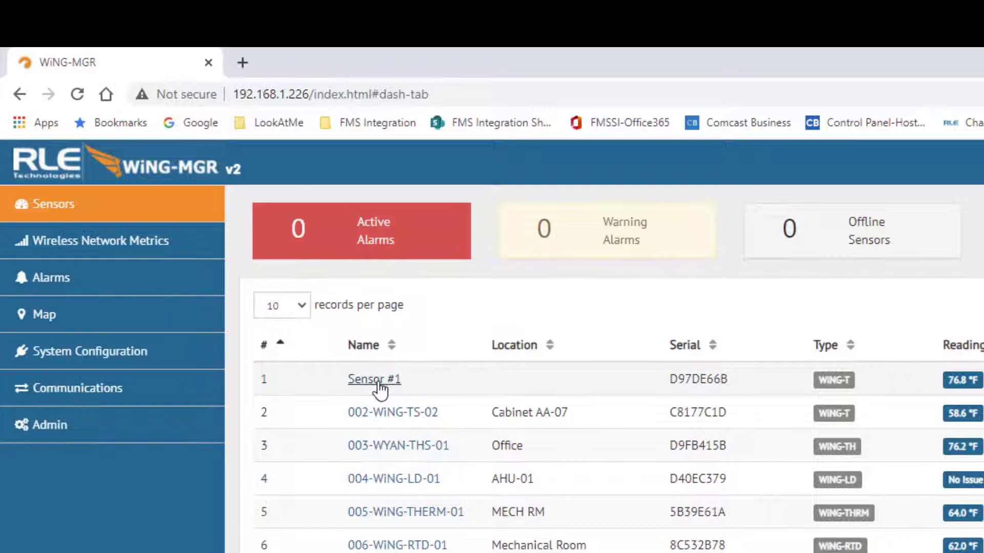
{"action": "left_click", "coordinate": [379, 383]}
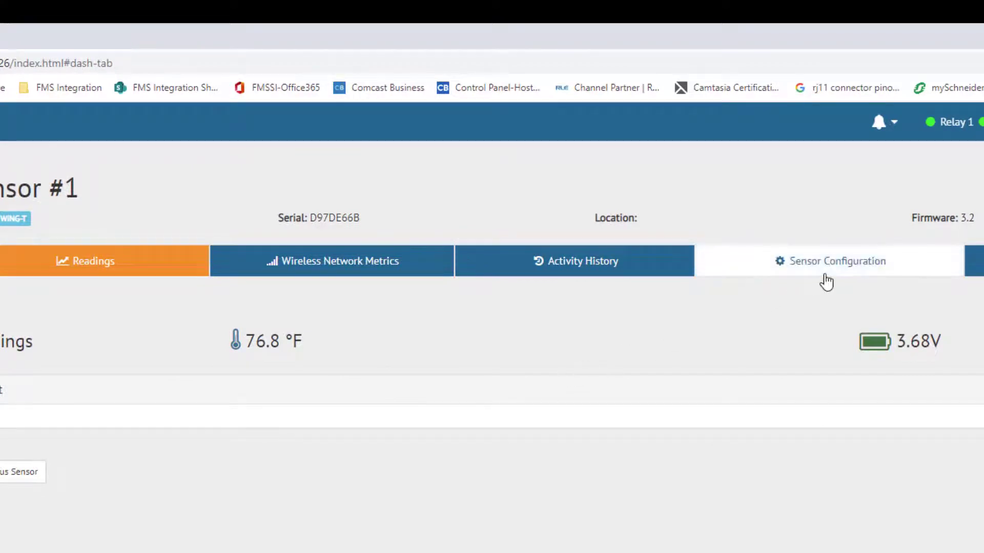
In Sensor #1's configuration, rename it 001-WYAN-TS-01 and set its location to Break Room
{"action": "left_click", "coordinate": [825, 275]}
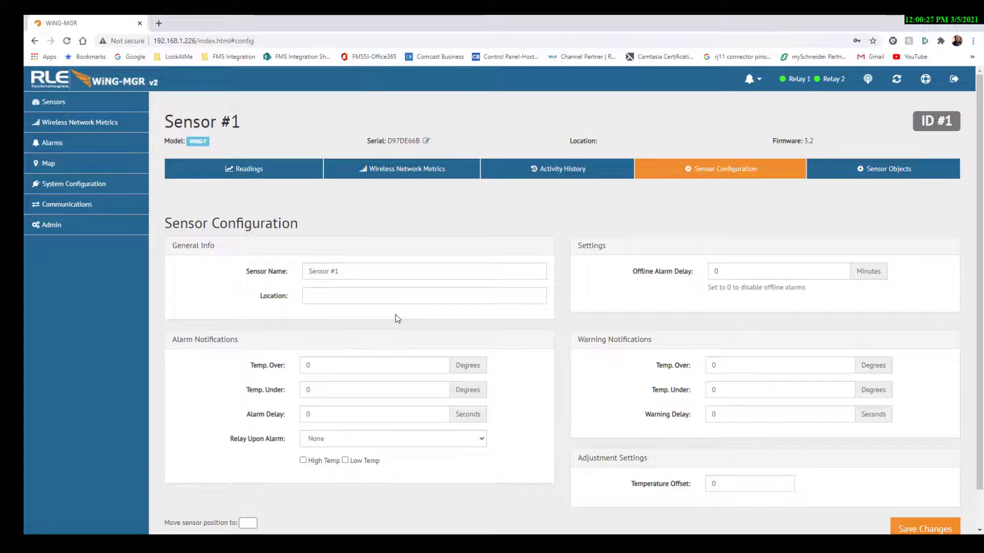
{"action": "triple_click", "coordinate": [352, 271]}
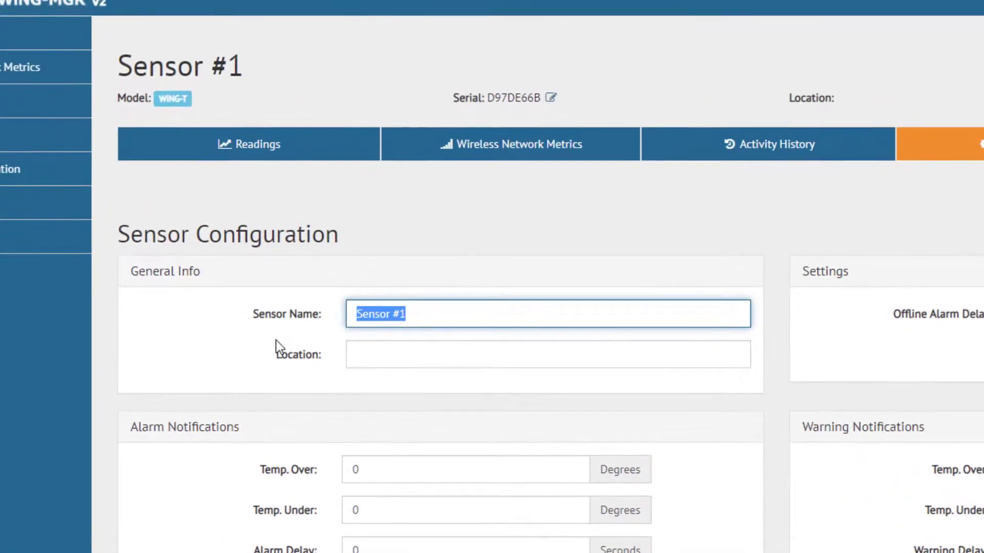
{"action": "type", "text": "001-WYAN"}
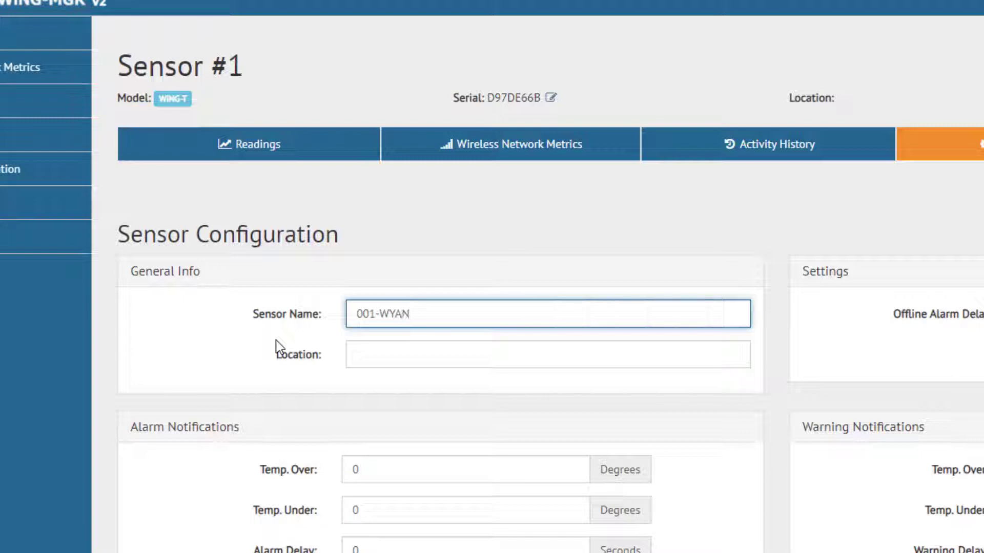
{"action": "type", "text": "-TS-01"}
{"action": "key", "text": "Tab"}
{"action": "type", "text": "Break "}
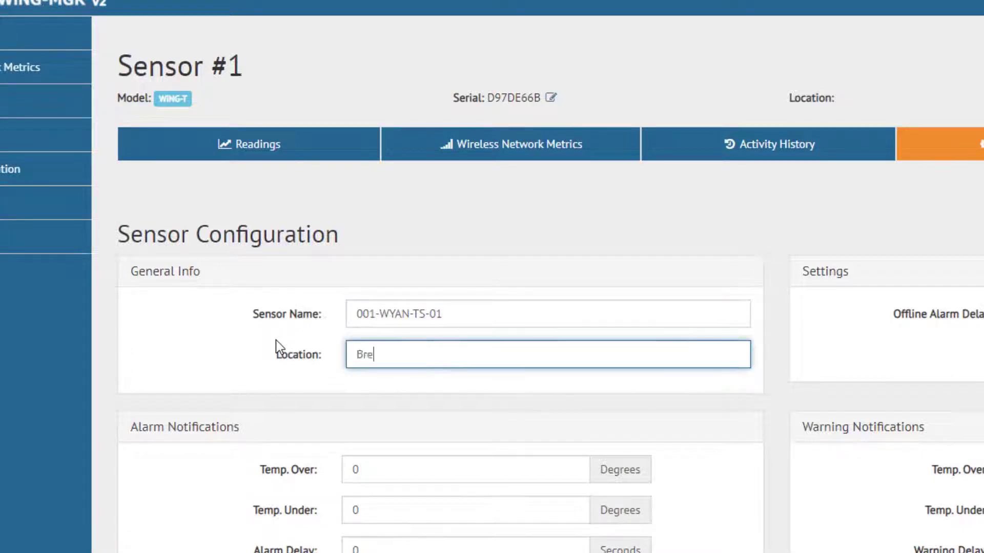
{"action": "type", "text": "Room"}
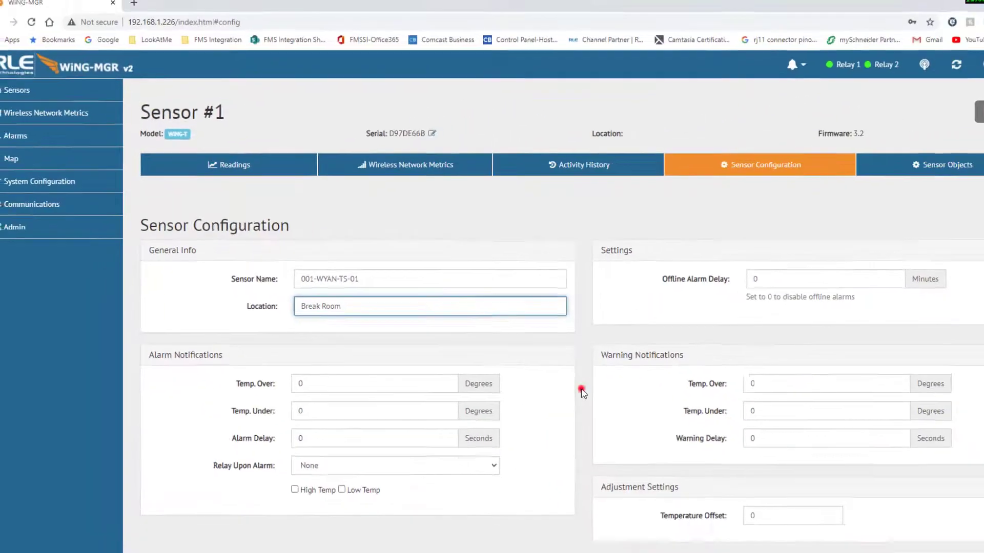
{"action": "left_click", "coordinate": [582, 392]}
{"action": "scroll", "coordinate": [582, 392], "scroll_direction": "down", "scroll_amount": 1}
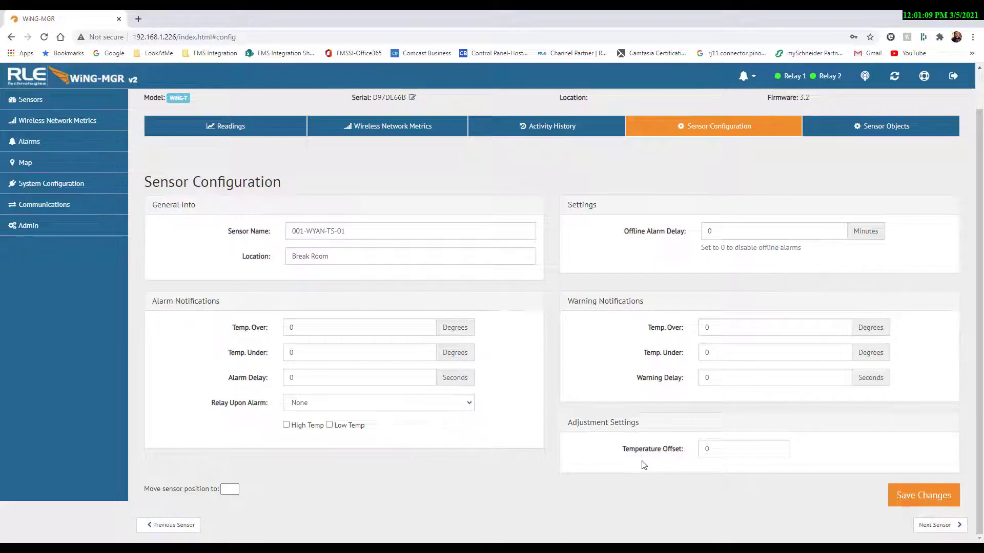
Save sensor #1's configuration changes and go back to the Sensors list
{"action": "left_click", "coordinate": [901, 496]}
{"action": "left_click", "coordinate": [28, 106]}
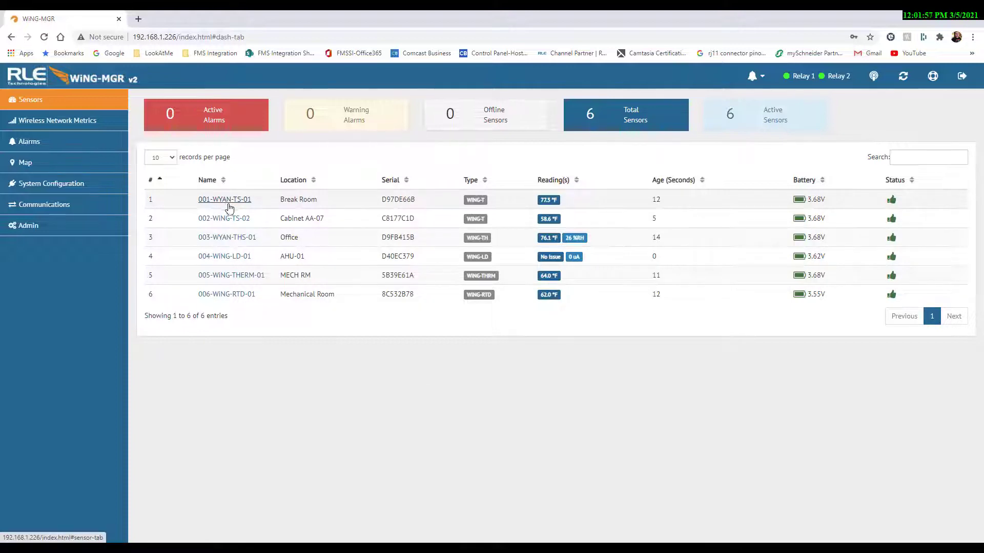
From Admin sensor settings, download the sensors CSV file
{"action": "left_click", "coordinate": [53, 231]}
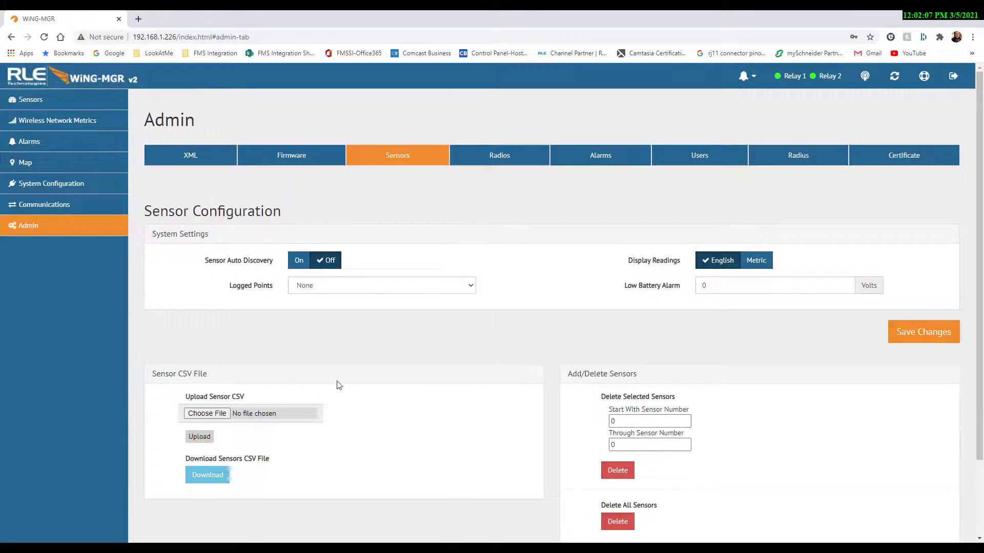
{"action": "scroll", "coordinate": [353, 385], "scroll_direction": "down", "scroll_amount": 2}
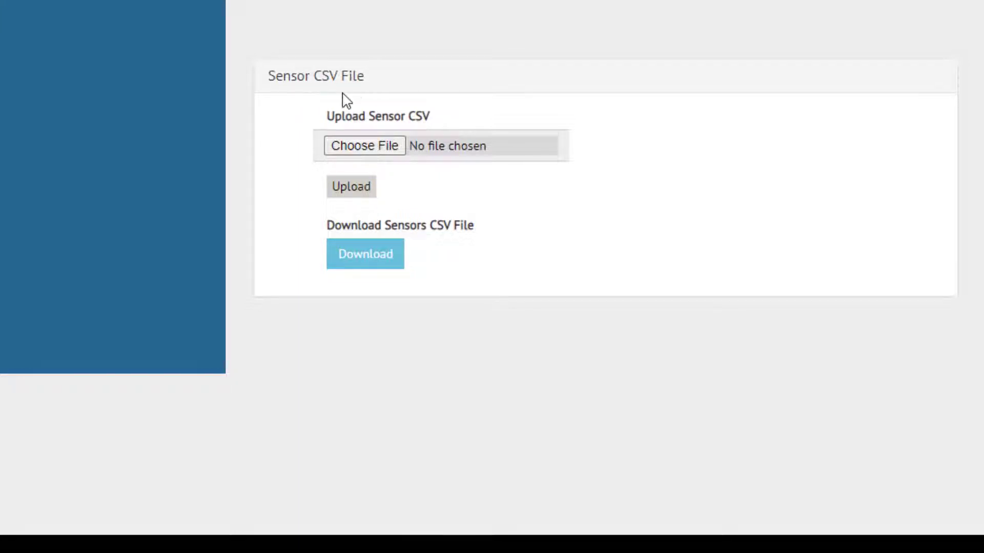
{"action": "left_click", "coordinate": [388, 267]}
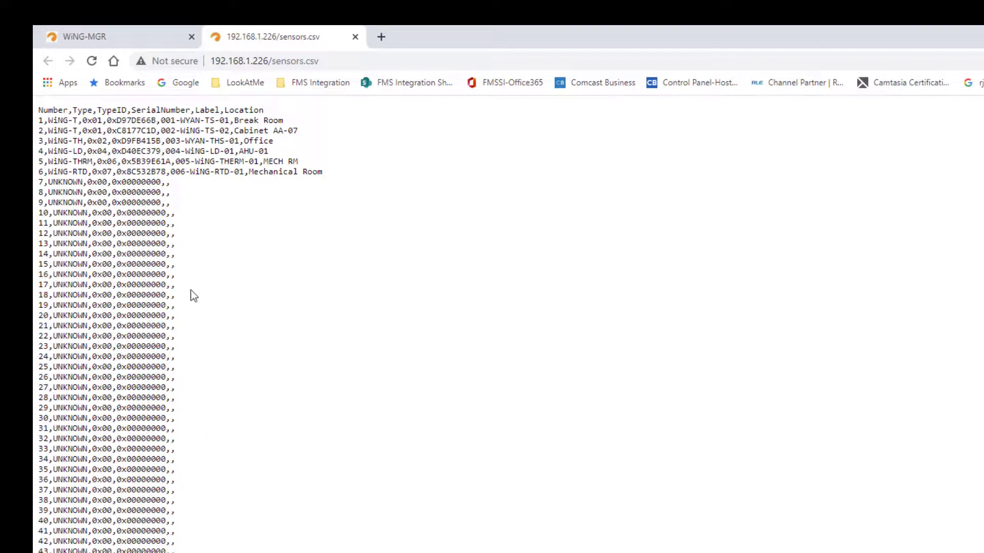
Save the CSV page into Downloads as wingmgr226.csv
{"action": "right_click", "coordinate": [194, 287]}
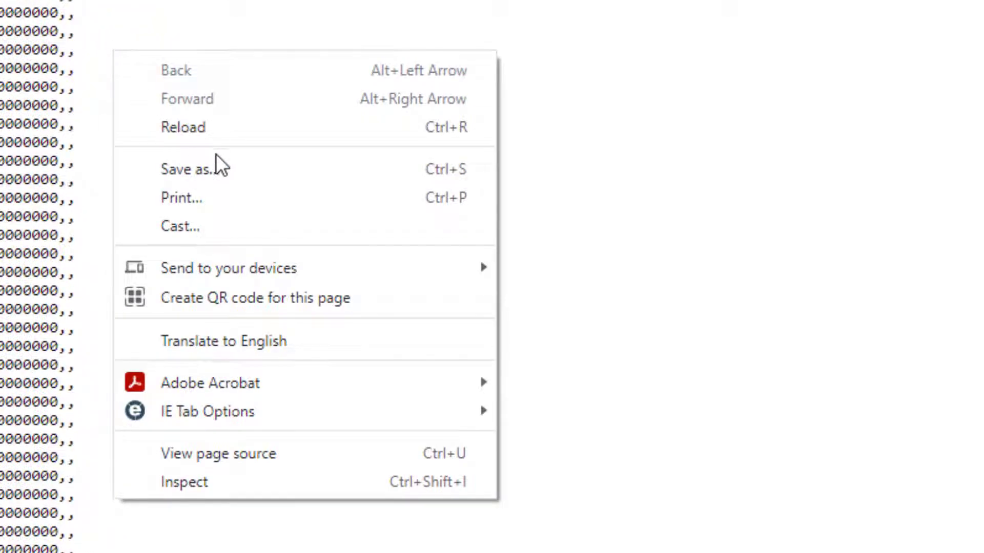
{"action": "left_click", "coordinate": [218, 172]}
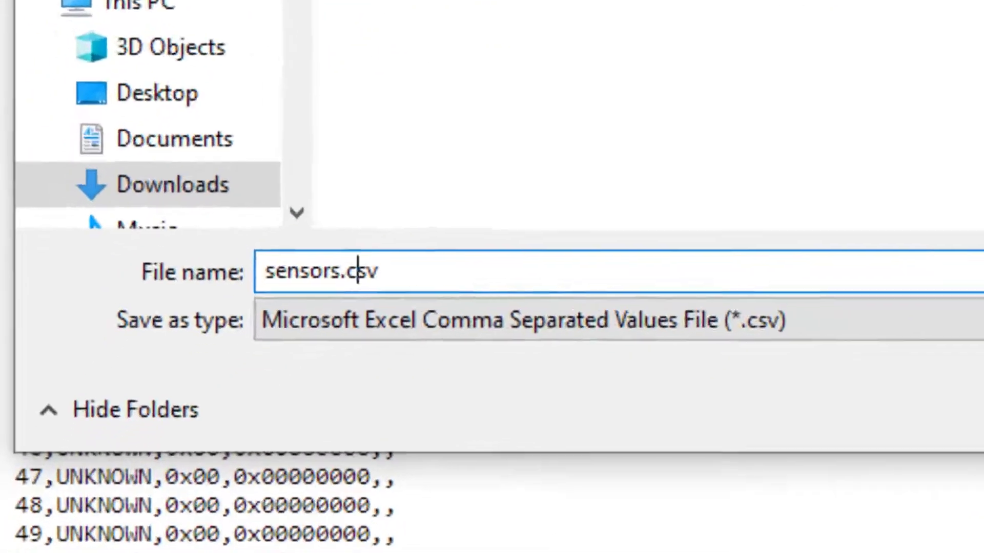
{"action": "left_click", "coordinate": [111, 459]}
{"action": "key", "text": "BackSpace"}
{"action": "key", "text": "BackSpace"}
{"action": "key", "text": "BackSpace"}
{"action": "key", "text": "BackSpace"}
{"action": "key", "text": "BackSpace"}
{"action": "key", "text": "BackSpace"}
{"action": "key", "text": "BackSpace"}
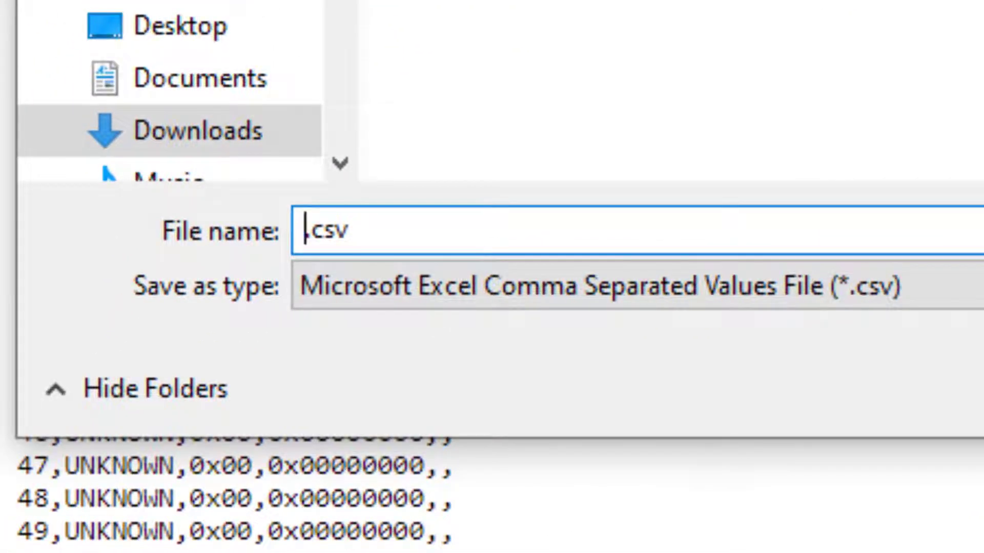
{"action": "type", "text": "wingmgr"}
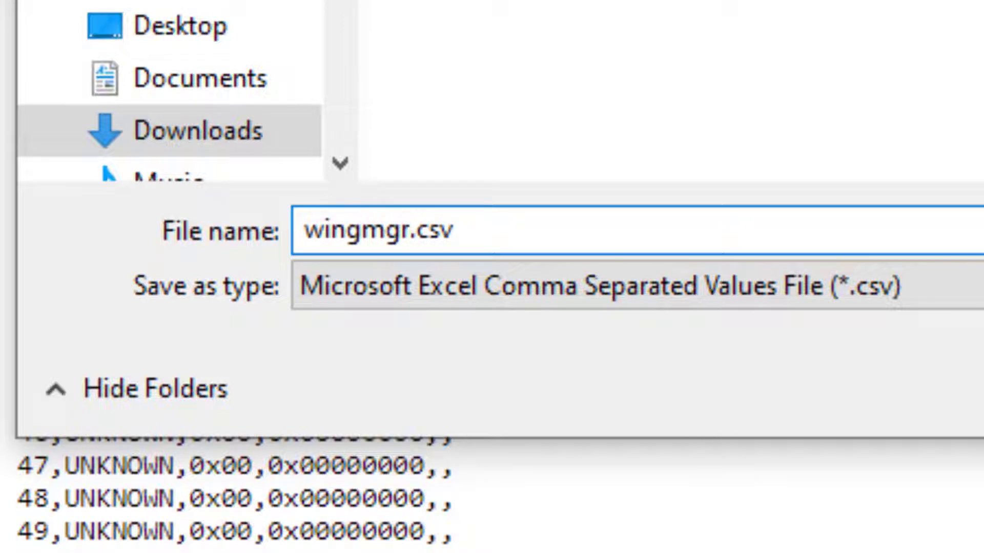
{"action": "type", "text": "226"}
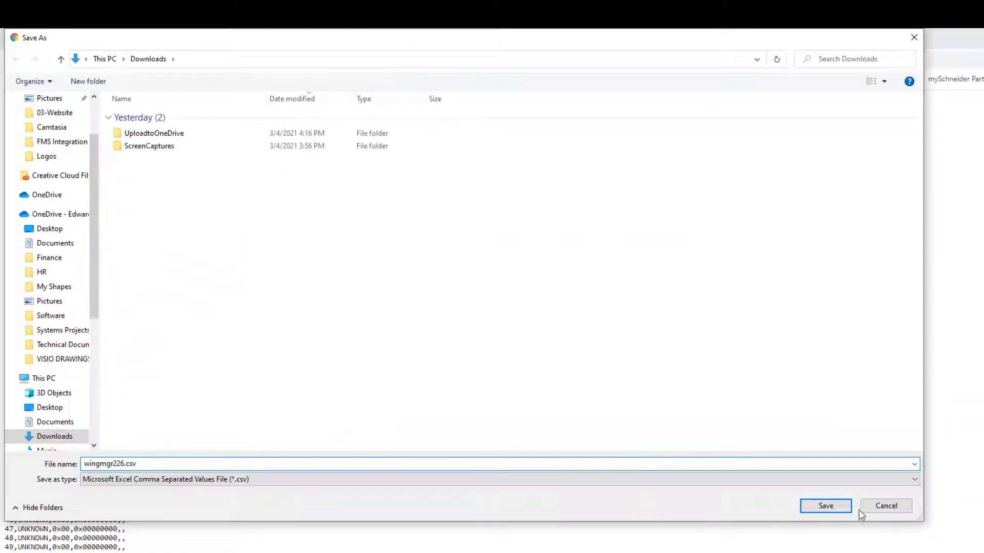
{"action": "left_click", "coordinate": [840, 507]}
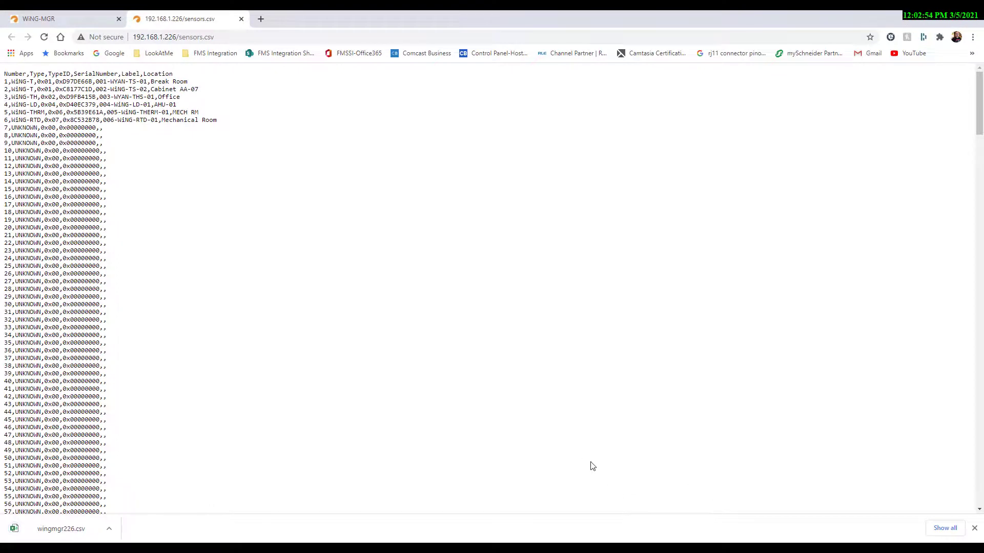
Close the sensors.csv tab and open wingmgr226.csv from the Downloads folder in Excel
{"action": "left_click", "coordinate": [241, 19]}
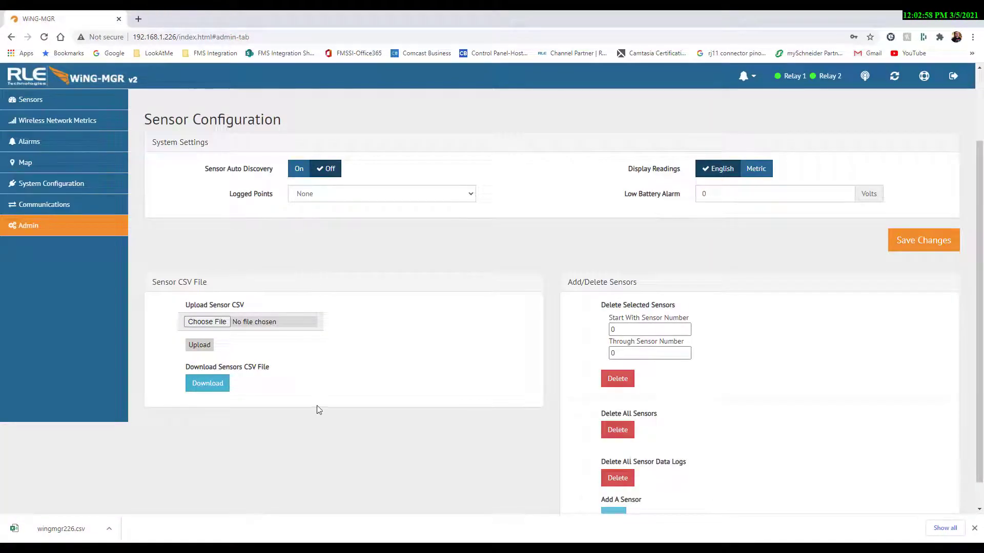
{"action": "left_click", "coordinate": [335, 427]}
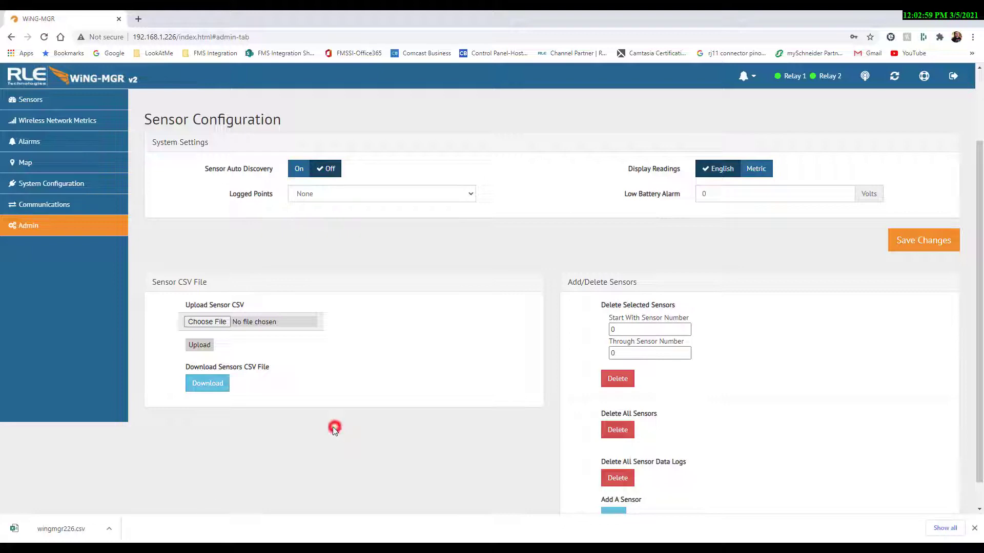
{"action": "left_click", "coordinate": [109, 528]}
{"action": "left_click", "coordinate": [123, 496]}
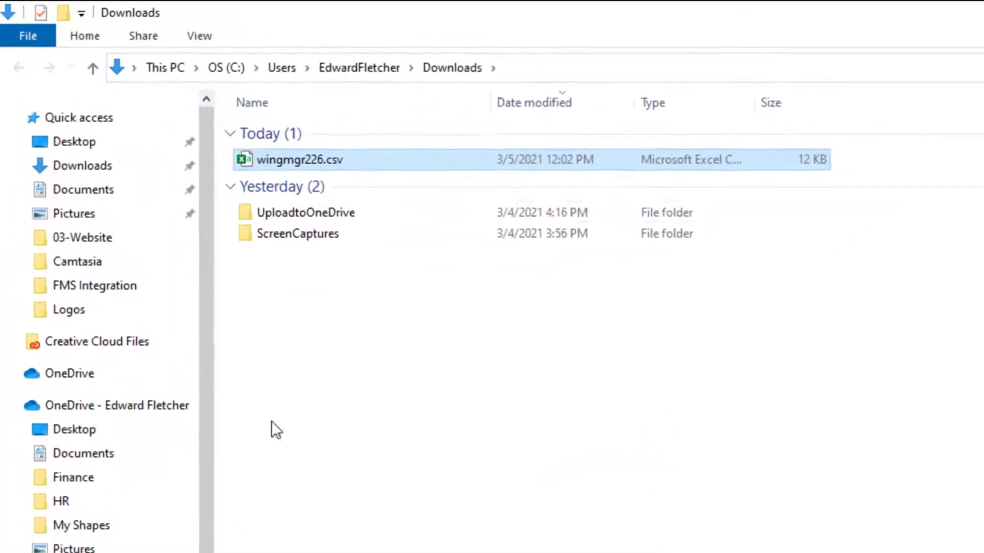
{"action": "double_click", "coordinate": [309, 166]}
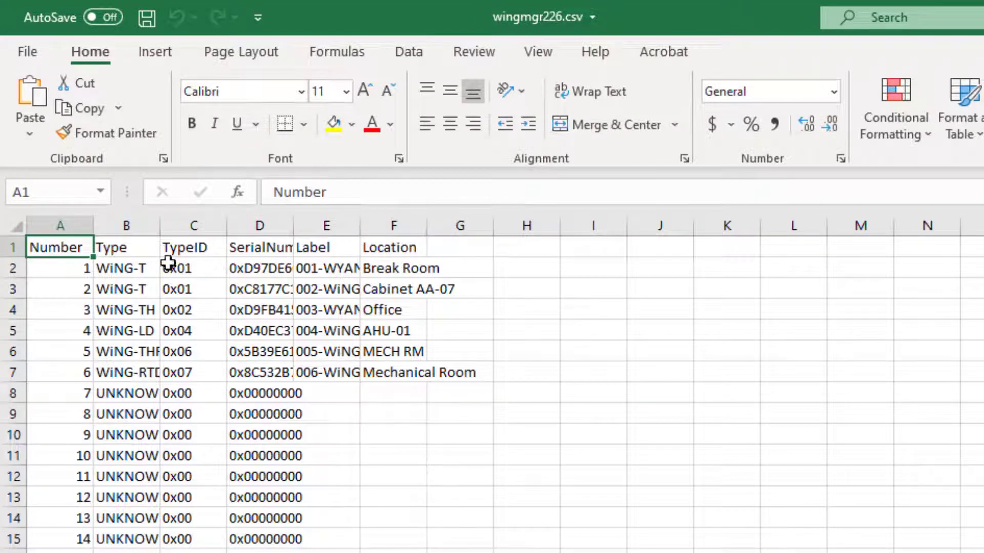
Autofit all worksheet columns so full serial numbers, labels and locations show
{"action": "left_click", "coordinate": [17, 226]}
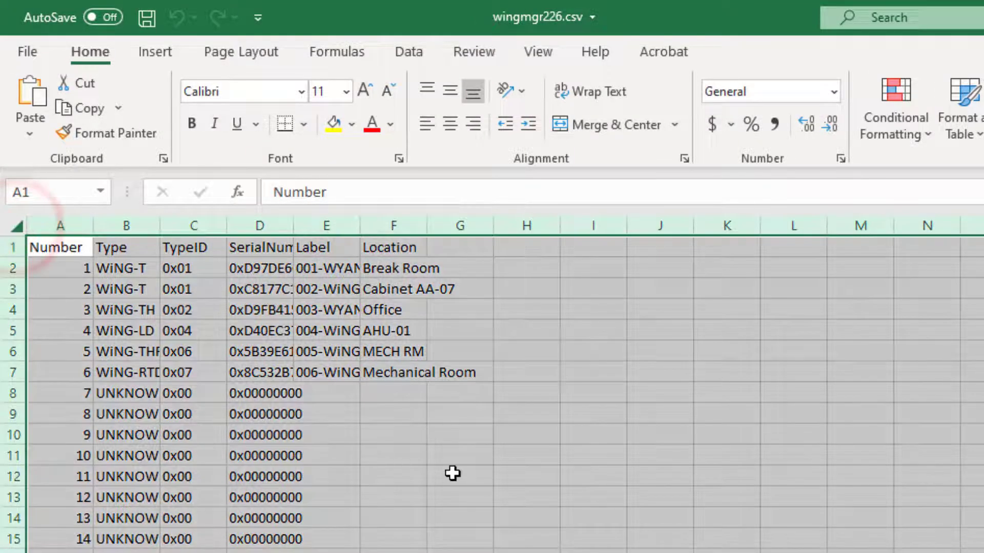
{"action": "double_click", "coordinate": [428, 225]}
{"action": "left_click", "coordinate": [714, 453]}
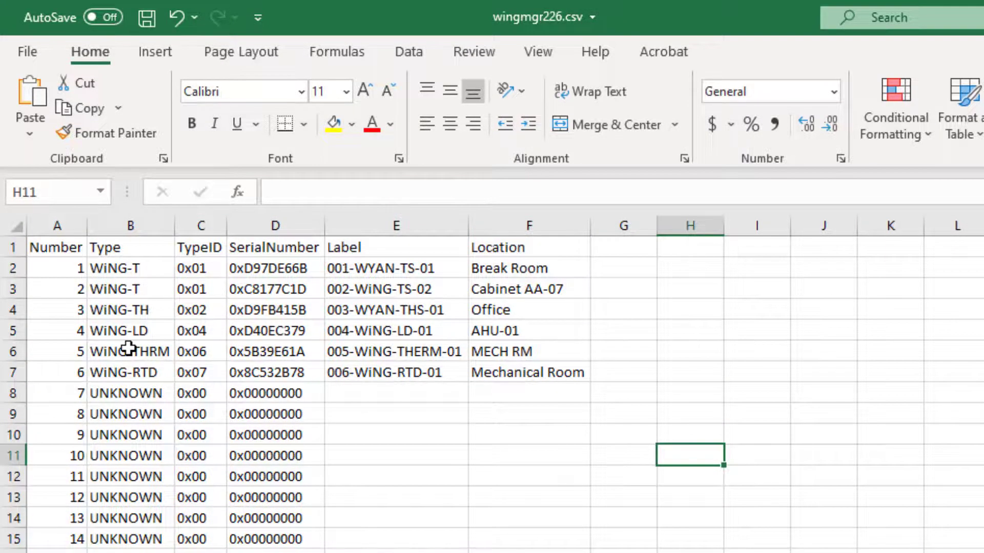
{"action": "scroll", "coordinate": [128, 347], "scroll_direction": "up", "scroll_amount": 2, "text": "ctrl"}
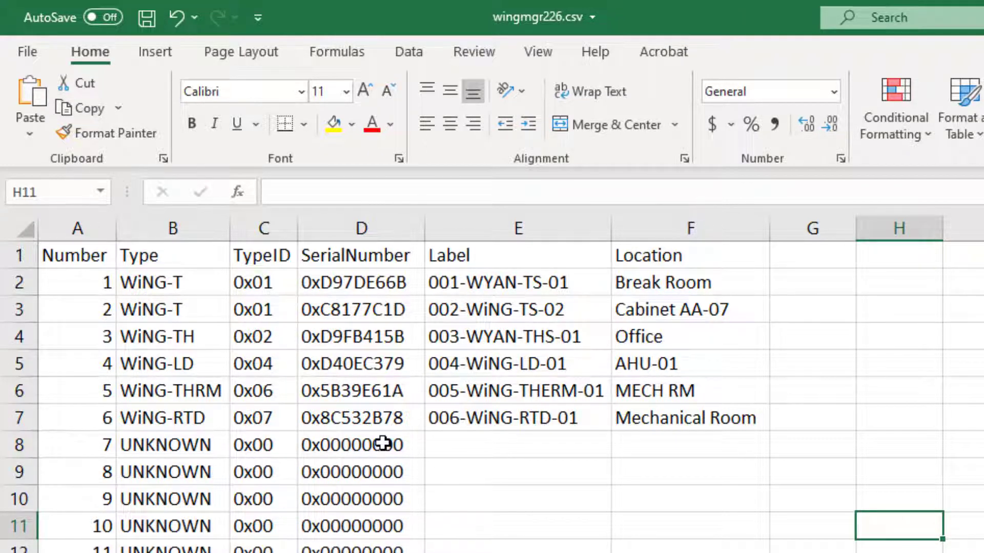
Copy the unused-sensor values in B8:D8 over sensor 1's cells B2:D2
{"action": "left_click_drag", "start_coordinate": [385, 442], "coordinate": [183, 453]}
{"action": "key", "text": "ctrl+c"}
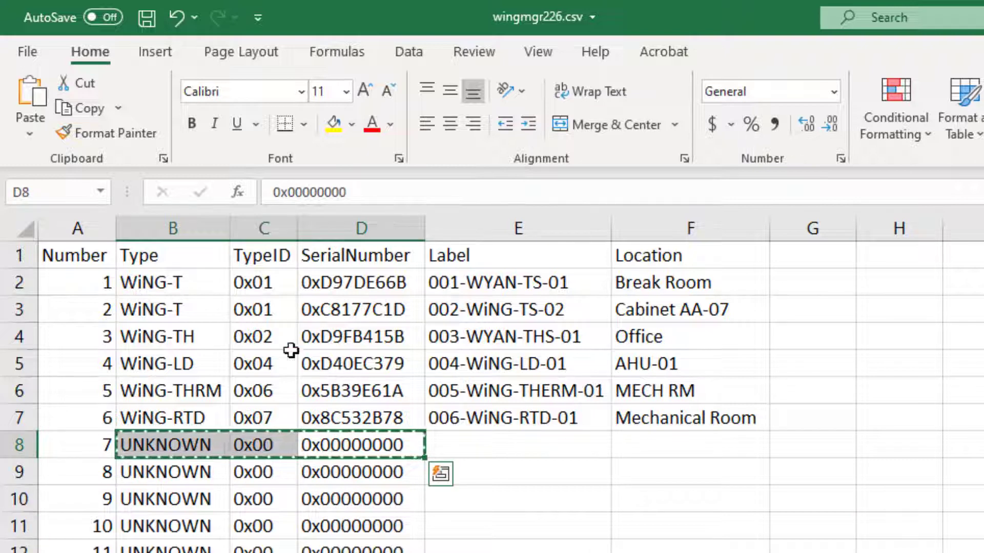
{"action": "left_click_drag", "start_coordinate": [176, 285], "coordinate": [341, 293]}
{"action": "key", "text": "ctrl+v"}
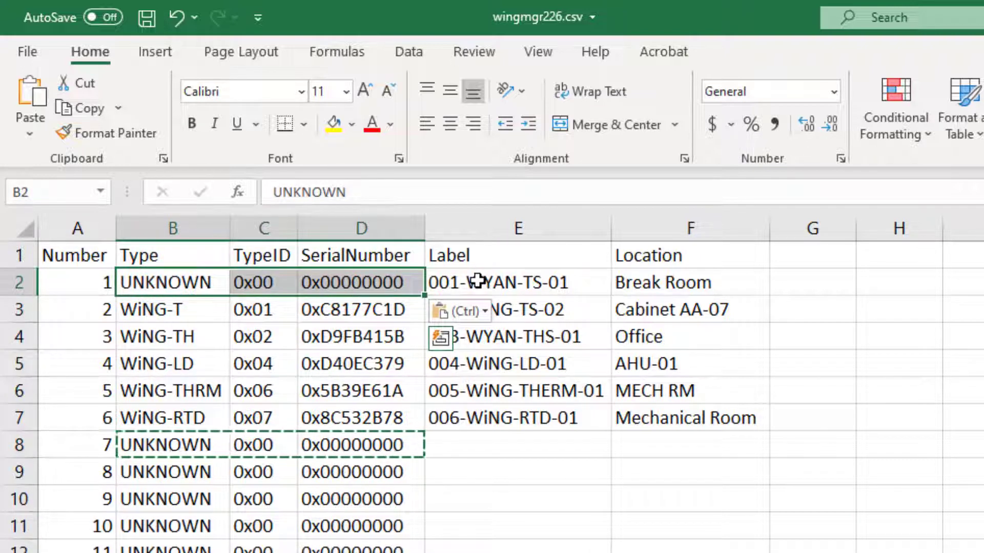
Clear sensor 1's label and location in E2:F2, then save and close wingmgr226.csv
{"action": "left_click_drag", "start_coordinate": [470, 282], "coordinate": [731, 287]}
{"action": "key", "text": "Delete"}
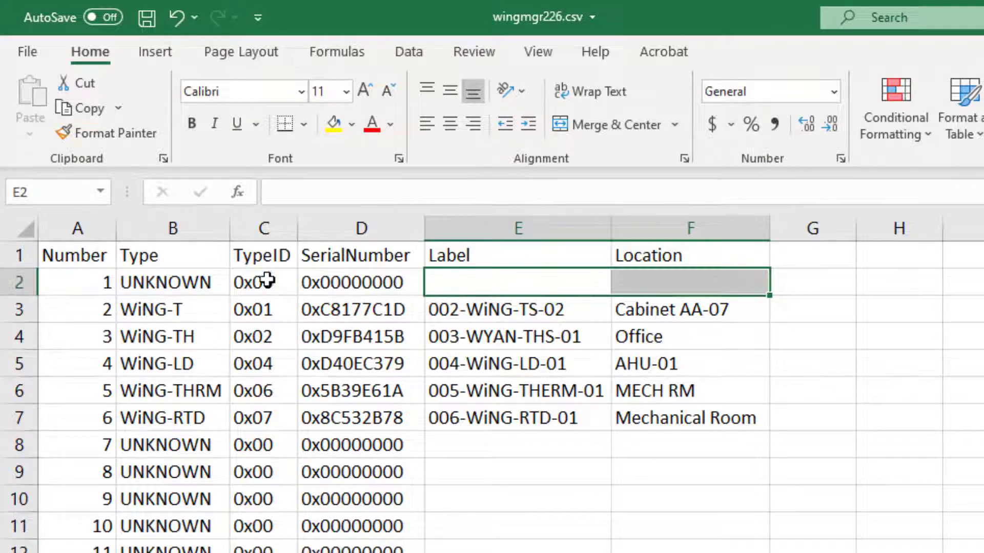
{"action": "left_click", "coordinate": [714, 479]}
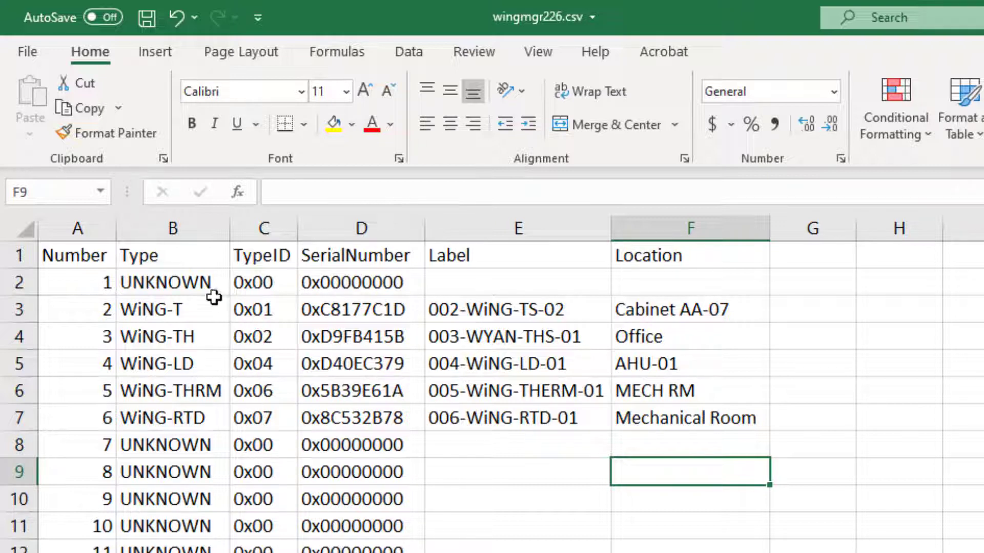
{"action": "left_click", "coordinate": [147, 20]}
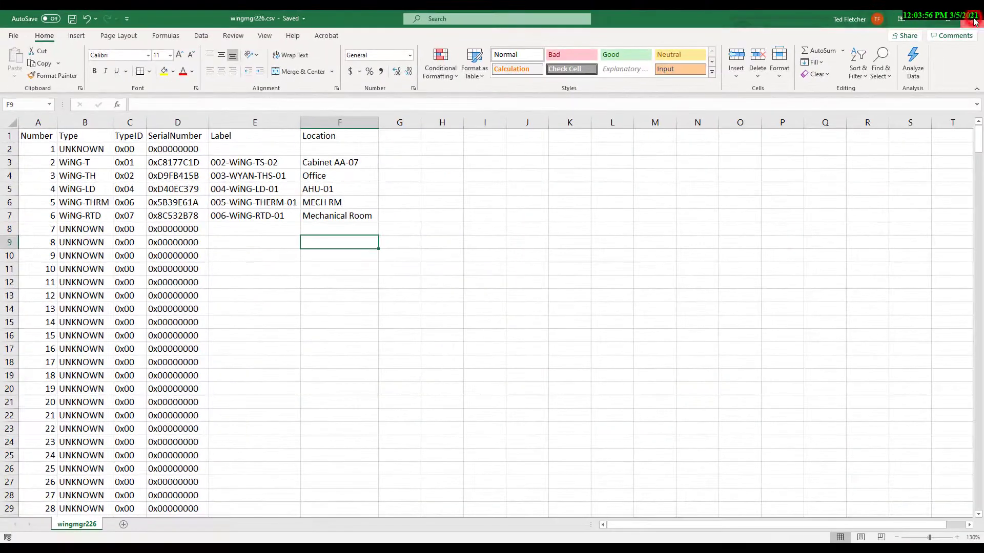
{"action": "left_click", "coordinate": [973, 20]}
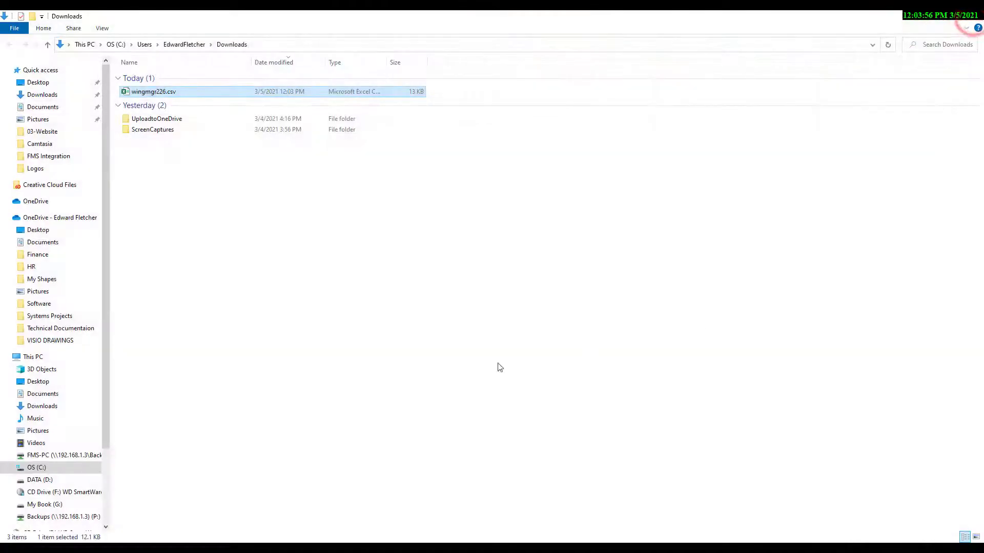
Close the Downloads folder and go back to the Admin Sensor Configuration page
{"action": "left_click", "coordinate": [973, 20]}
{"action": "left_click", "coordinate": [438, 444]}
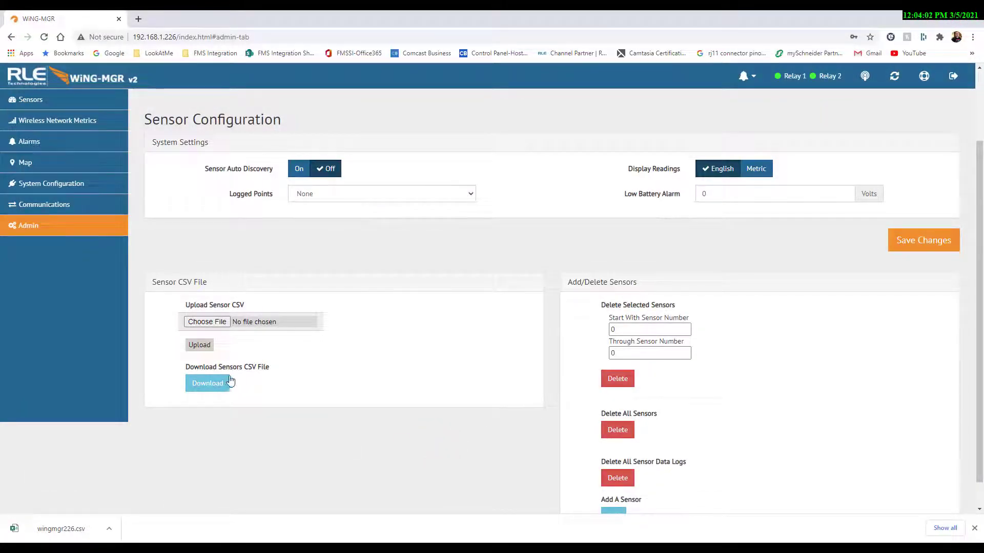
{"action": "left_click", "coordinate": [28, 99]}
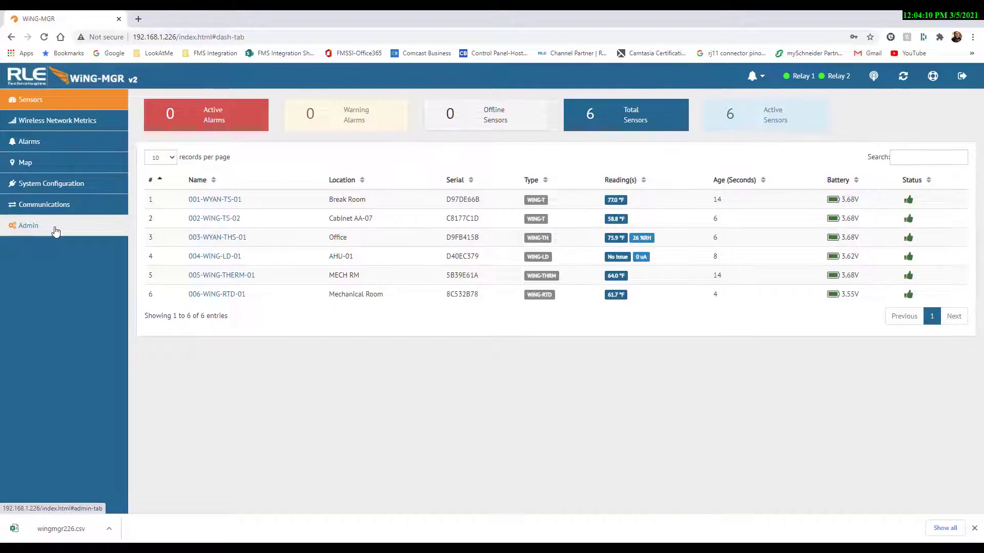
{"action": "left_click", "coordinate": [86, 233]}
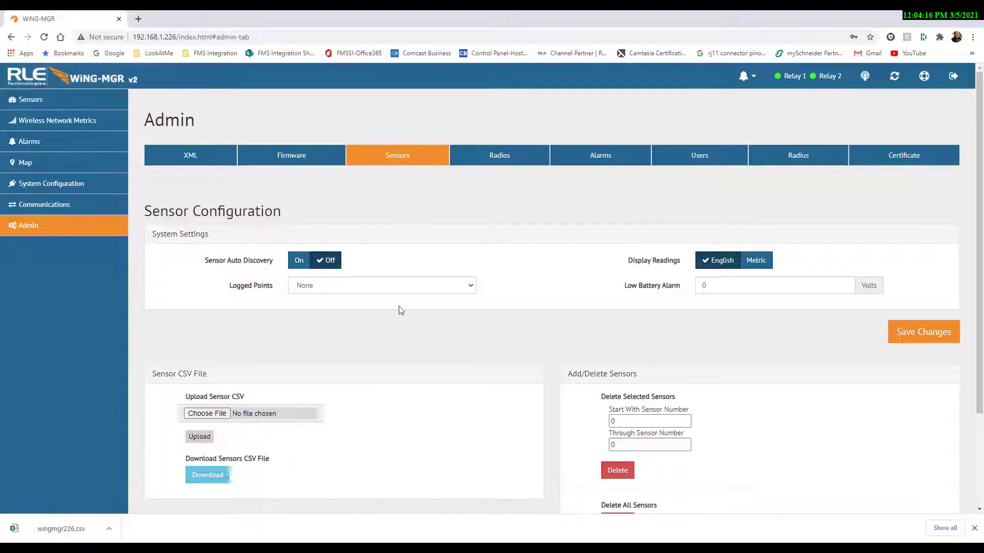
{"action": "scroll", "coordinate": [396, 342], "scroll_direction": "down", "scroll_amount": 3}
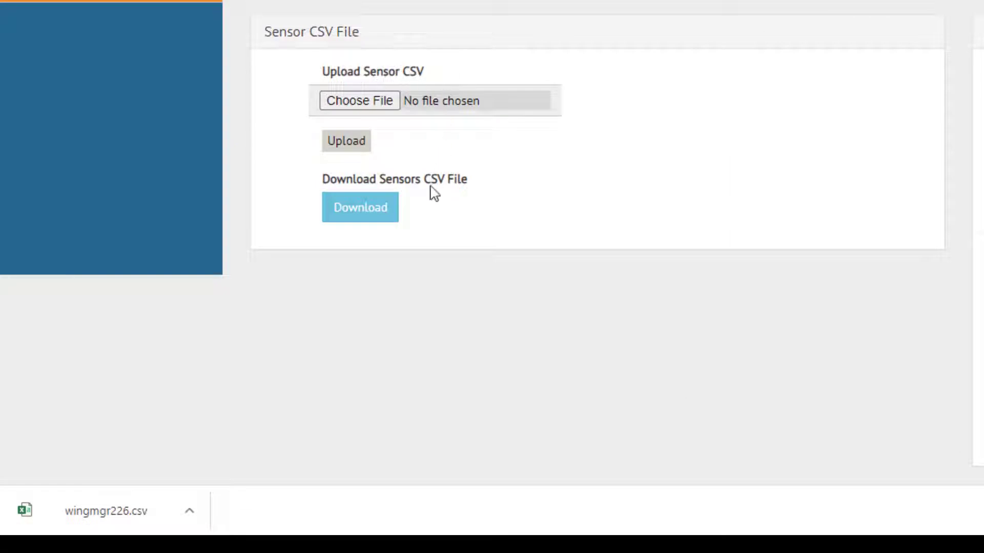
Choose wingmgr226.csv from Downloads as the sensor CSV file and upload it
{"action": "left_click", "coordinate": [368, 105]}
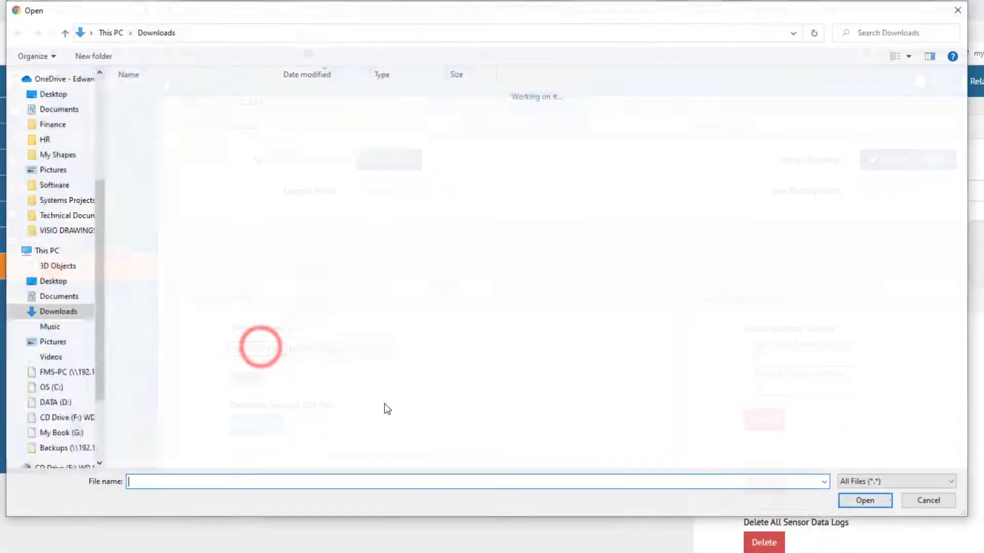
{"action": "left_click", "coordinate": [147, 109]}
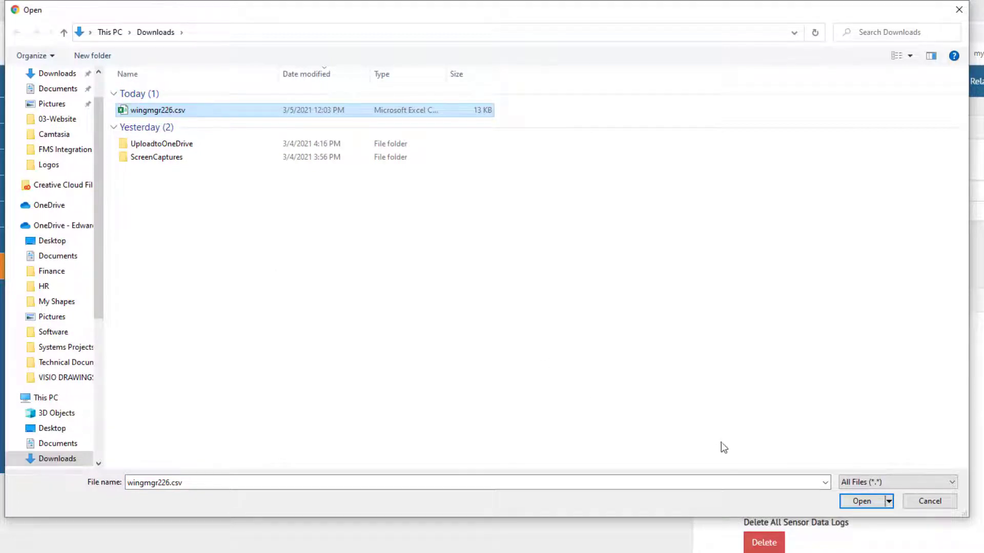
{"action": "left_click", "coordinate": [854, 501]}
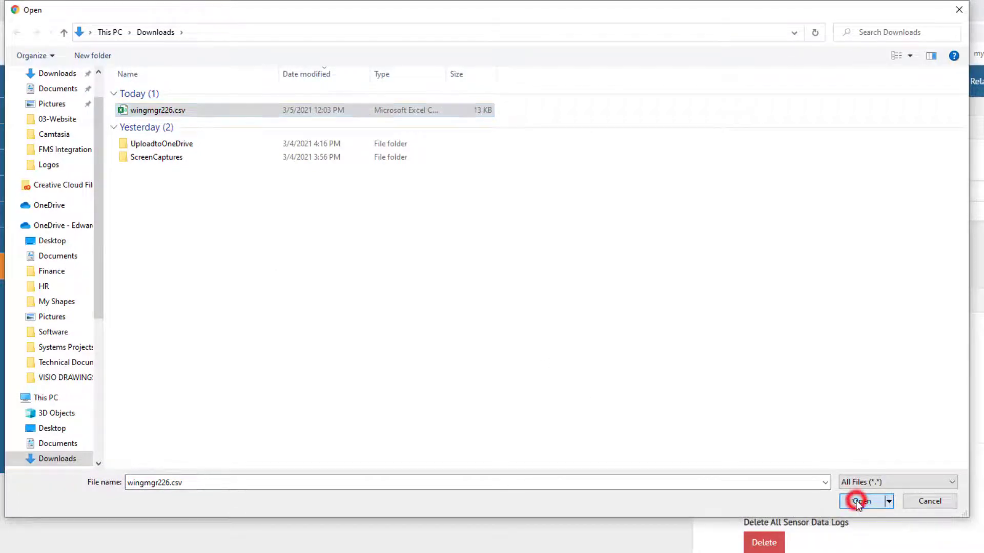
{"action": "left_click", "coordinate": [252, 379]}
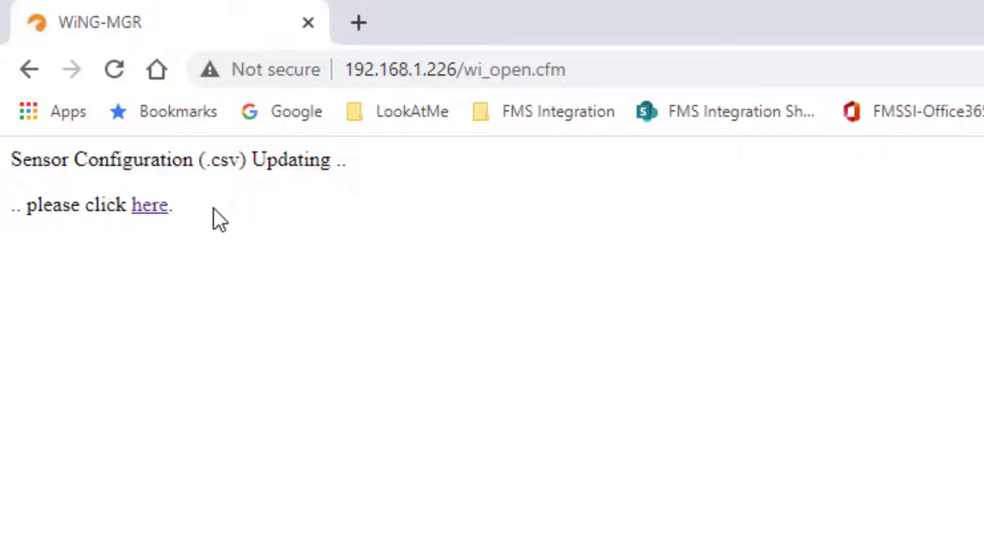
Return to the sensors dashboard and show the downloaded wingmgr226.csv in its Downloads folder
{"action": "left_click", "coordinate": [154, 207]}
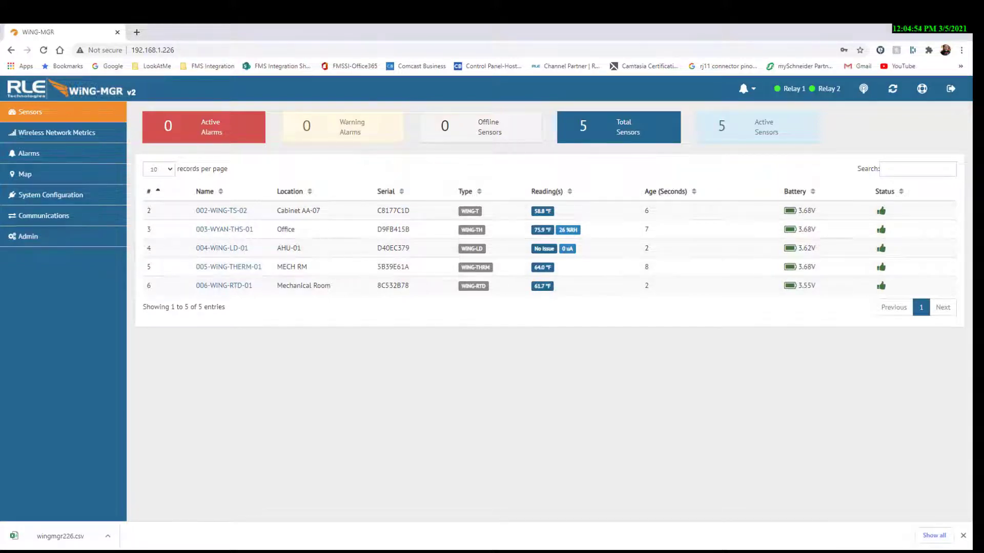
{"action": "left_click", "coordinate": [108, 537]}
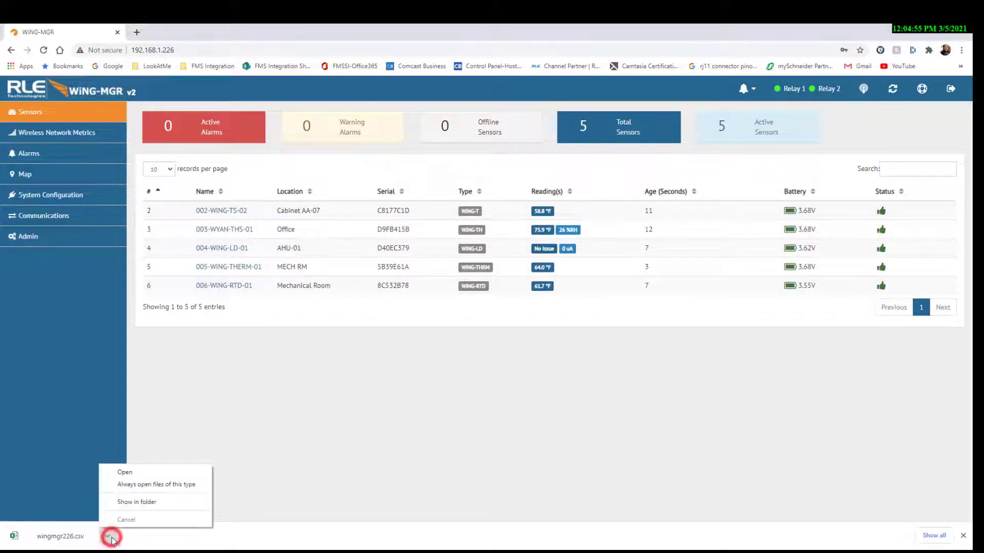
{"action": "left_click", "coordinate": [141, 503]}
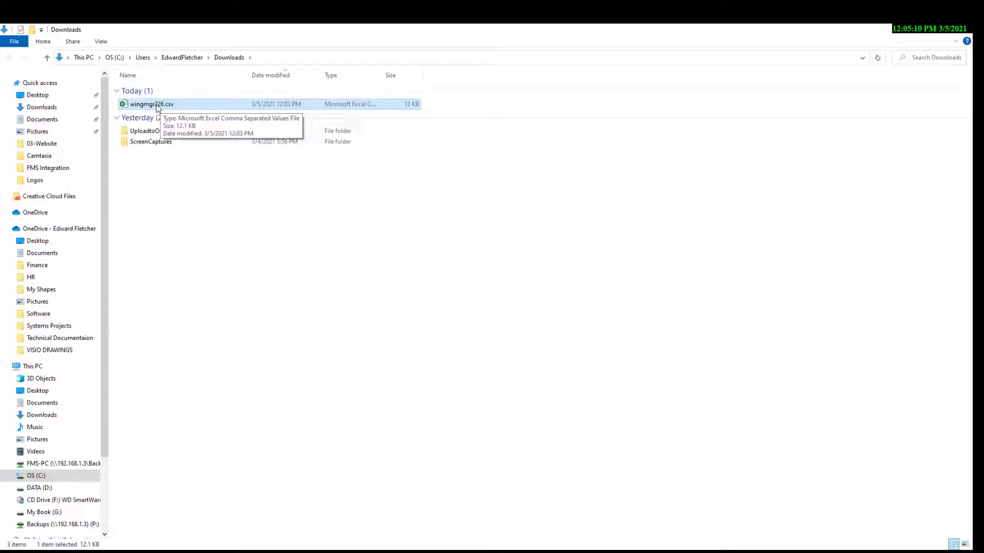
Open wingmgr226.csv in Excel and autofit every column to its contents
{"action": "double_click", "coordinate": [154, 104]}
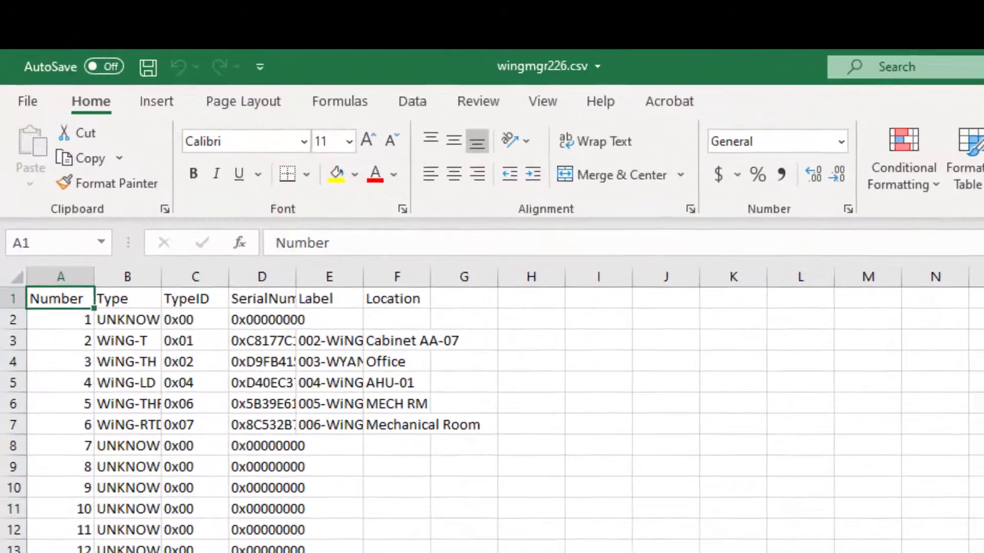
{"action": "left_click", "coordinate": [17, 277]}
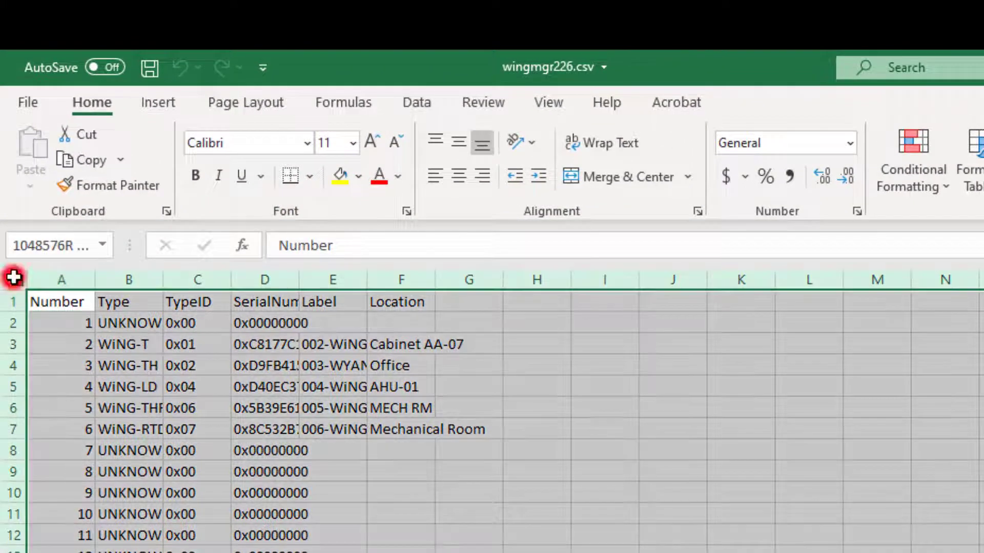
{"action": "double_click", "coordinate": [439, 279]}
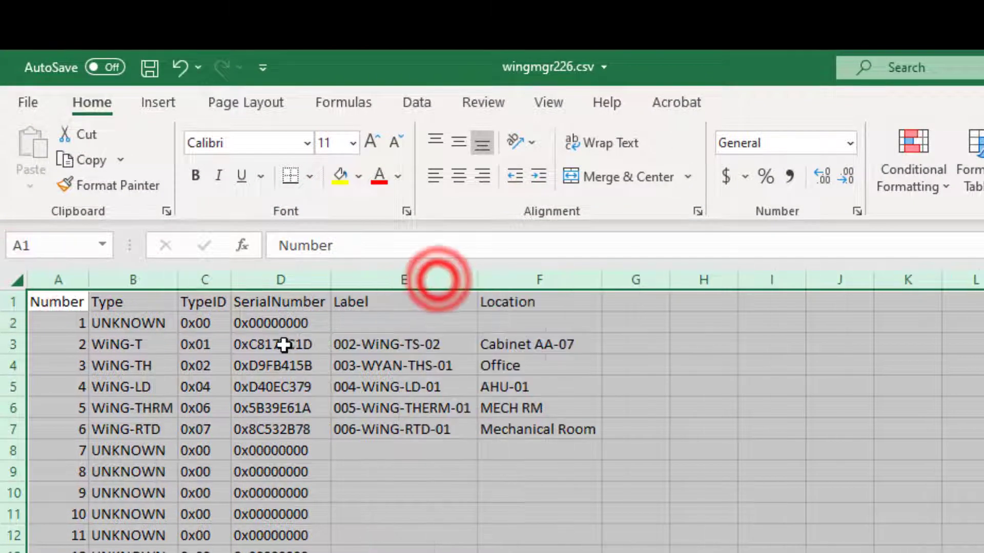
{"action": "scroll", "coordinate": [199, 320], "scroll_direction": "up", "scroll_amount": 4}
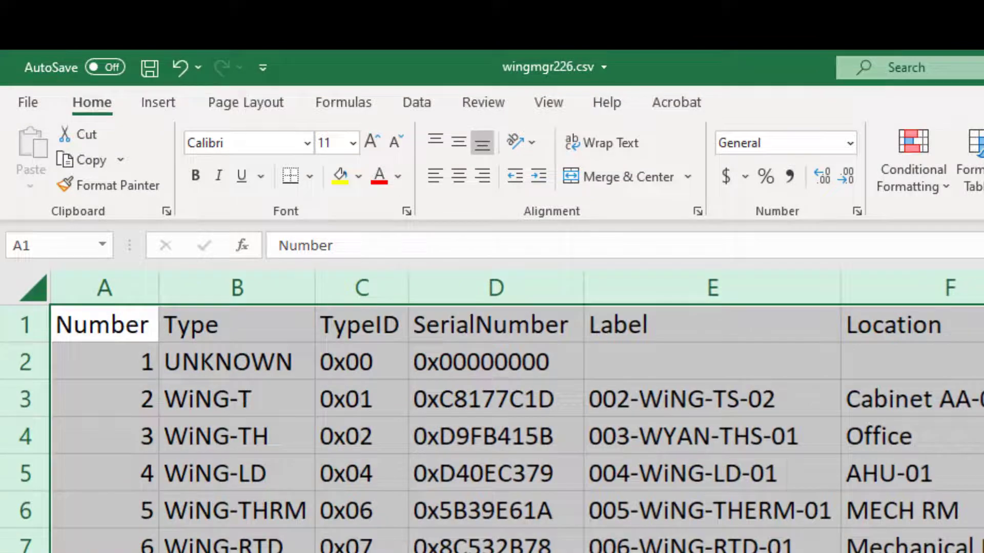
{"action": "left_click", "coordinate": [712, 552]}
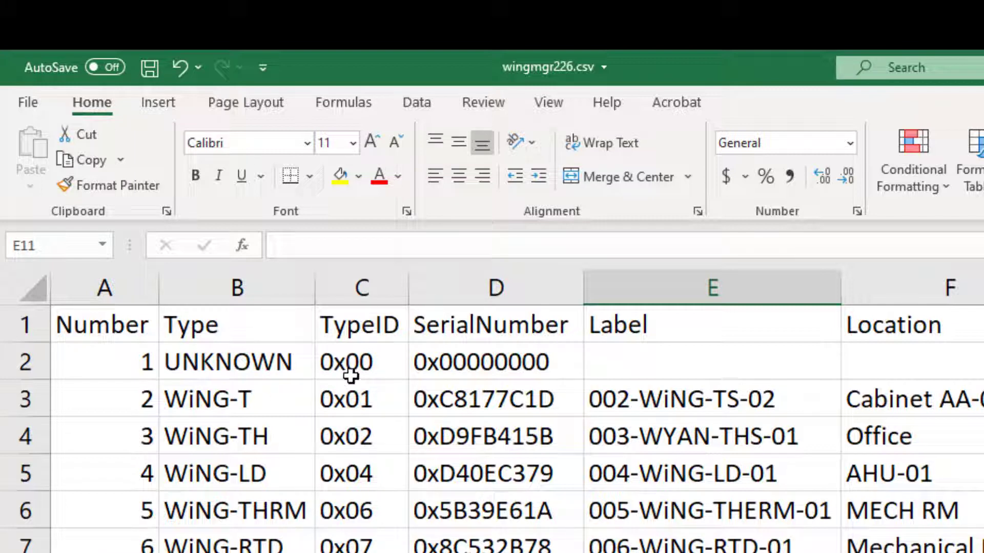
Change sensor 1's serial number in D2 to 0xd97de66b and save the file
{"action": "left_click", "coordinate": [466, 363]}
{"action": "double_click", "coordinate": [464, 362]}
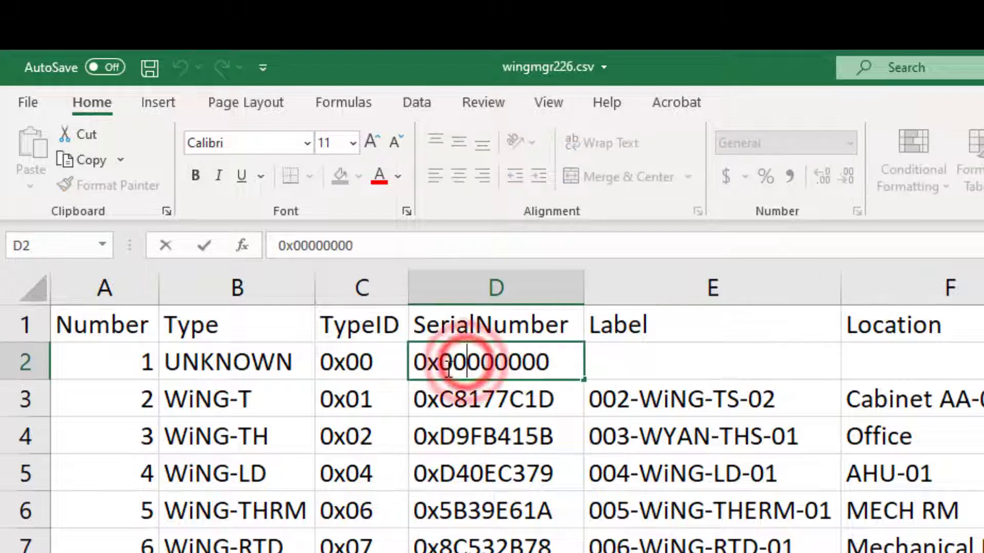
{"action": "left_click_drag", "start_coordinate": [481, 368], "coordinate": [555, 379]}
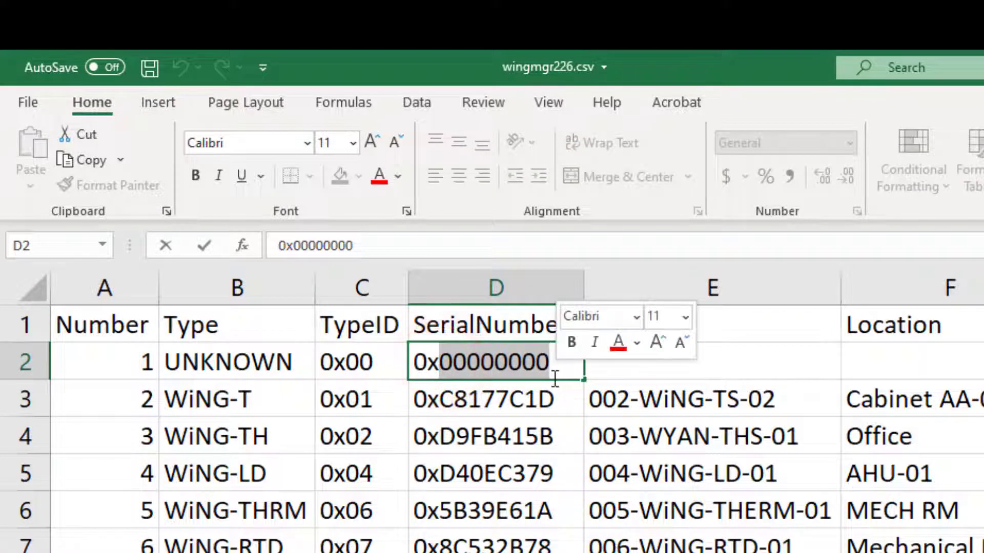
{"action": "key", "text": "BackSpace"}
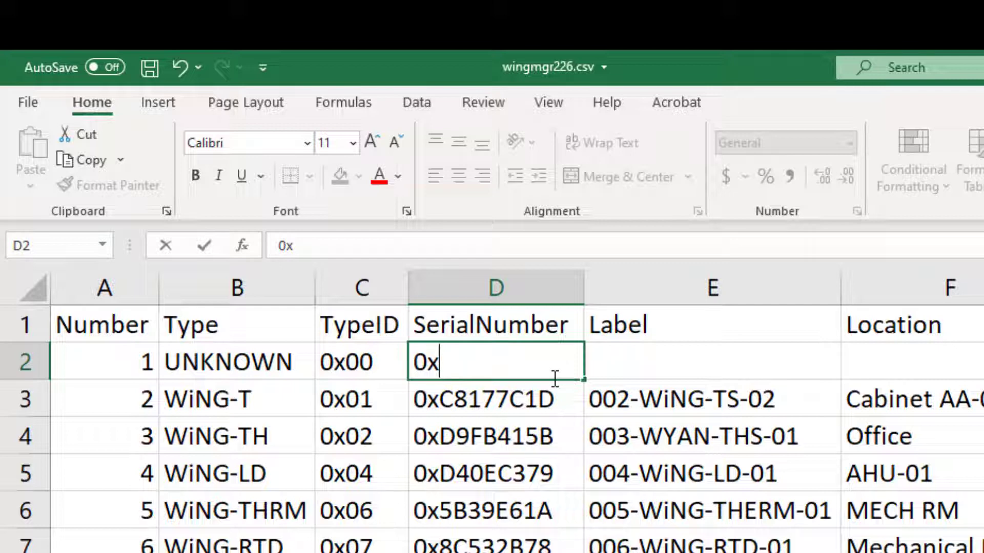
{"action": "type", "text": "d9"}
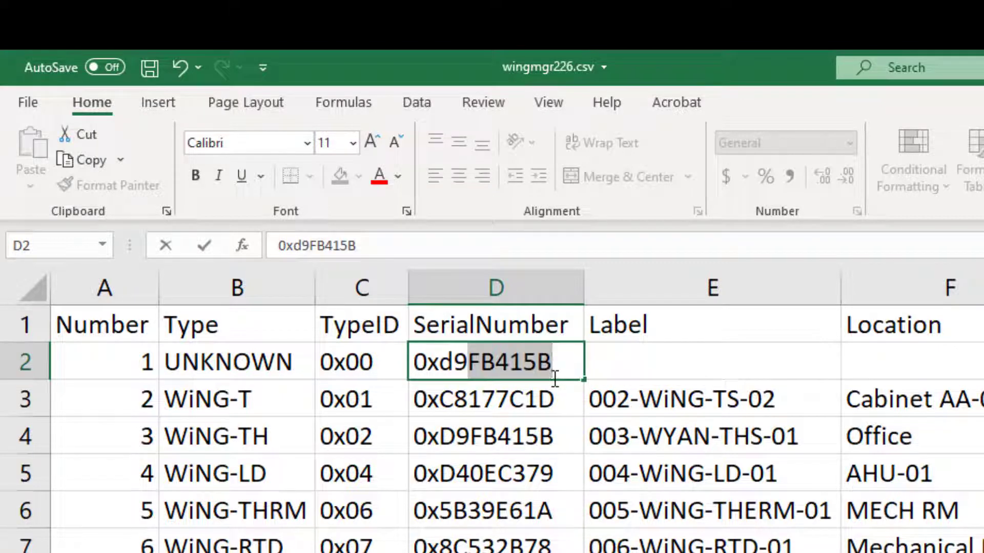
{"action": "type", "text": "7de"}
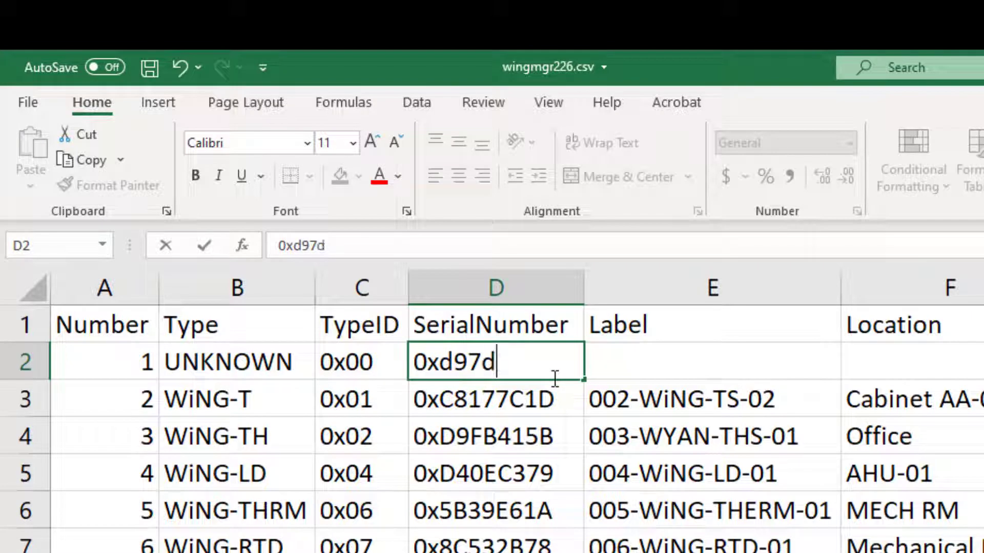
{"action": "type", "text": "66b"}
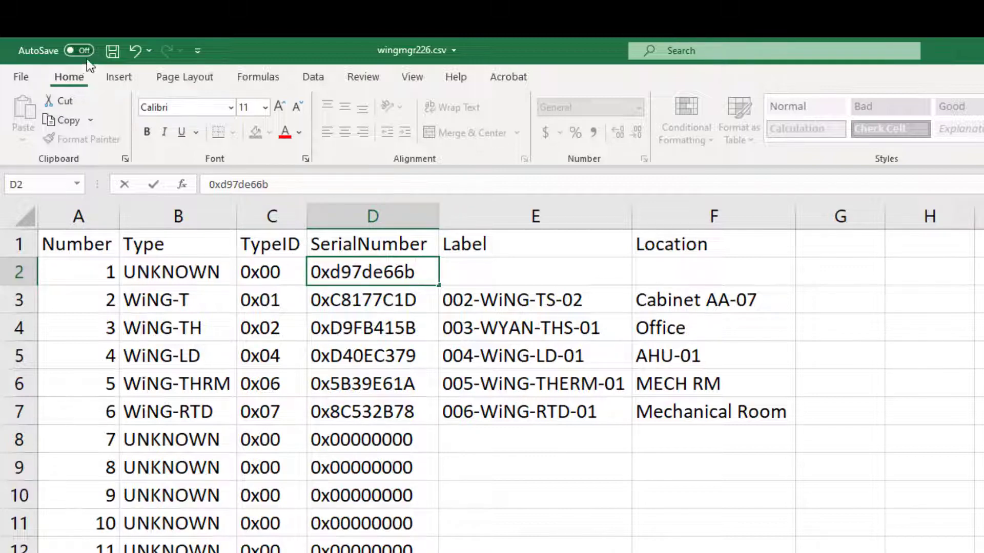
{"action": "left_click", "coordinate": [110, 51]}
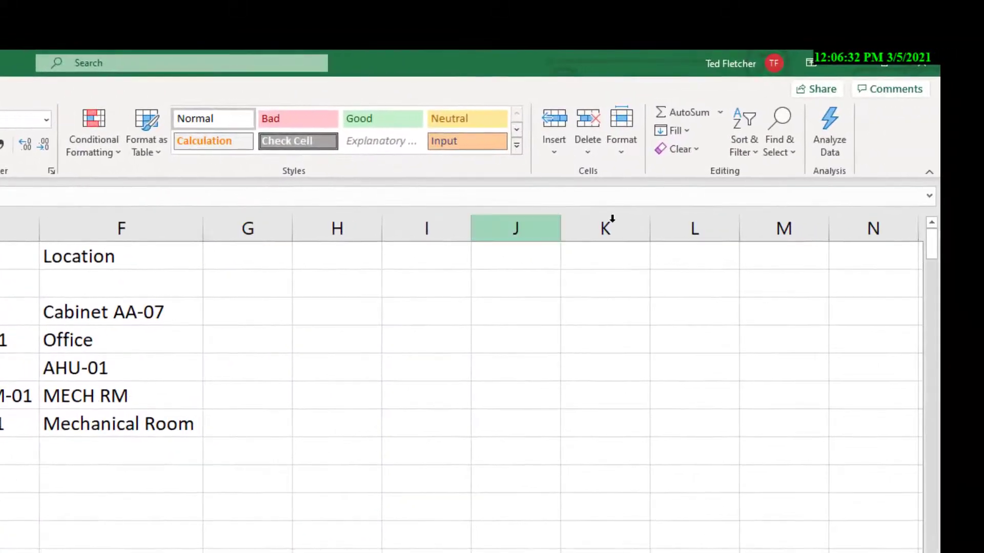
Close Excel and the Downloads window, then go to Admin sensor configuration
{"action": "left_click", "coordinate": [927, 63]}
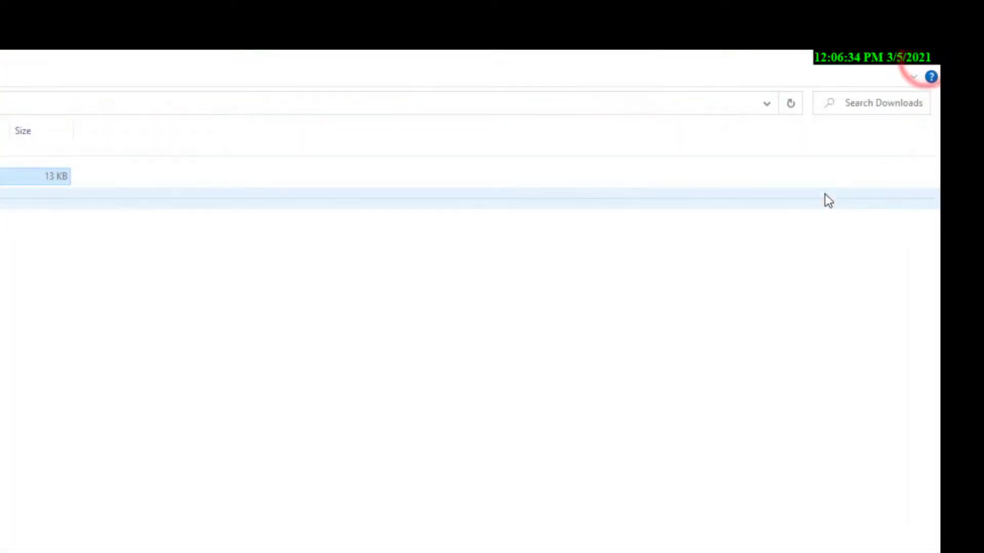
{"action": "left_click", "coordinate": [925, 60]}
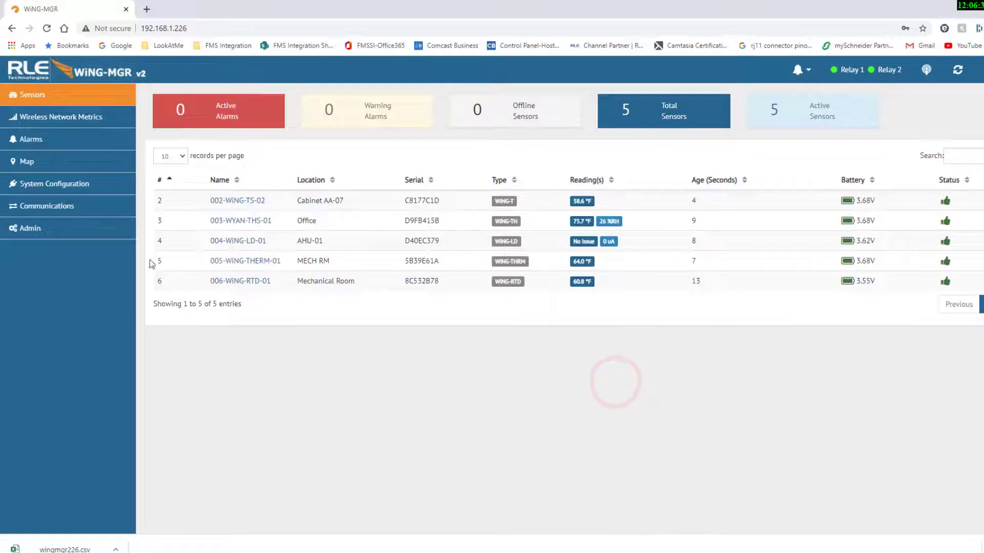
{"action": "left_click", "coordinate": [73, 236]}
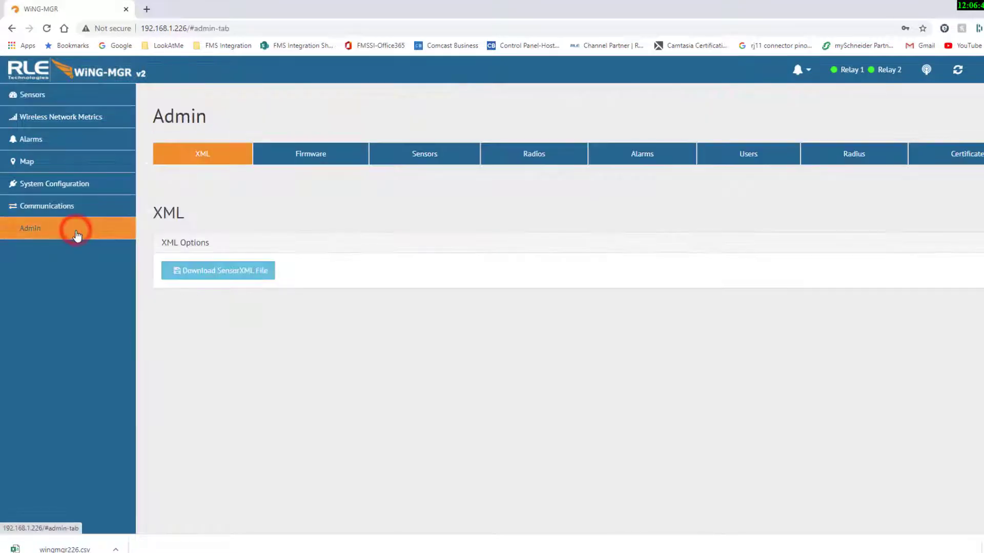
{"action": "left_click", "coordinate": [460, 157]}
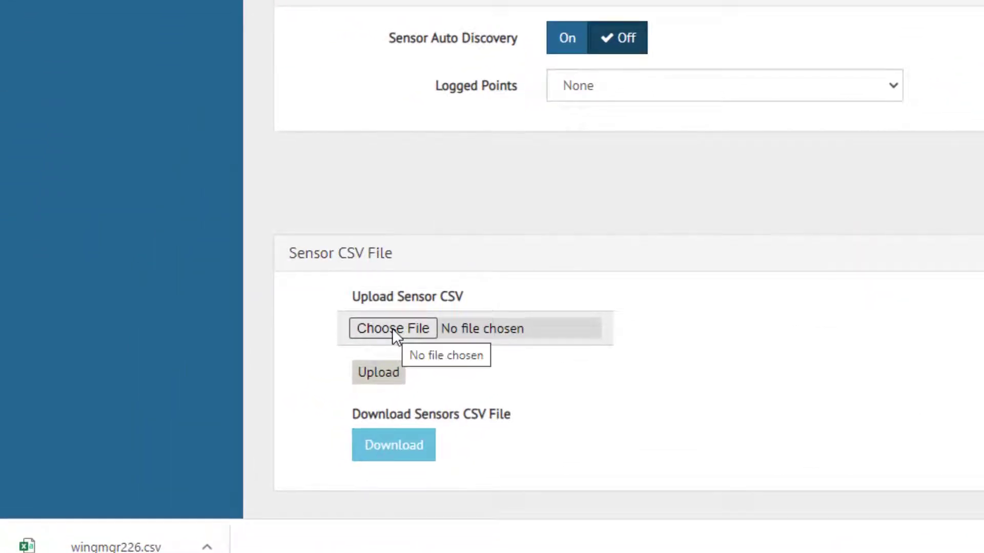
Choose the edited wingmgr226.csv as the sensor CSV file and upload it
{"action": "left_click", "coordinate": [379, 337]}
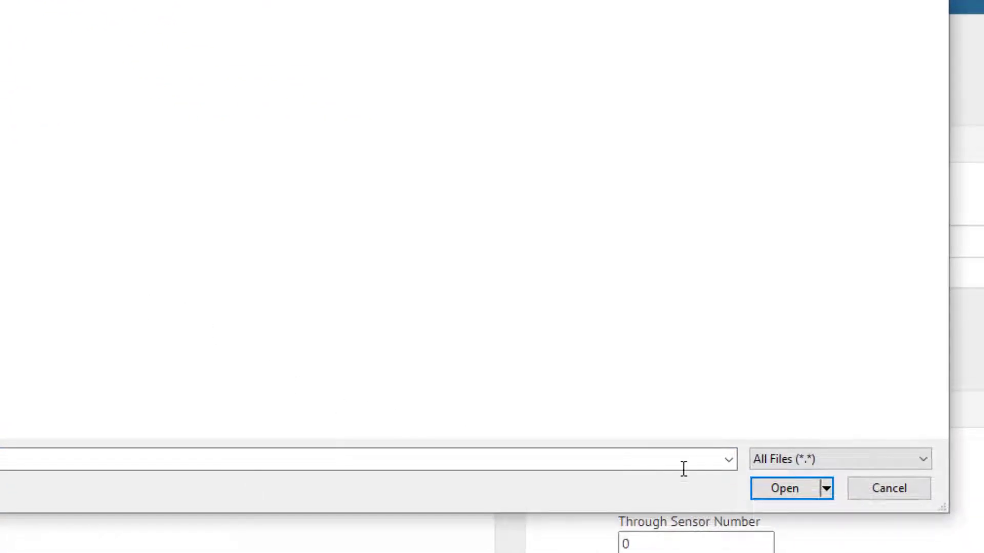
{"action": "left_click", "coordinate": [776, 490]}
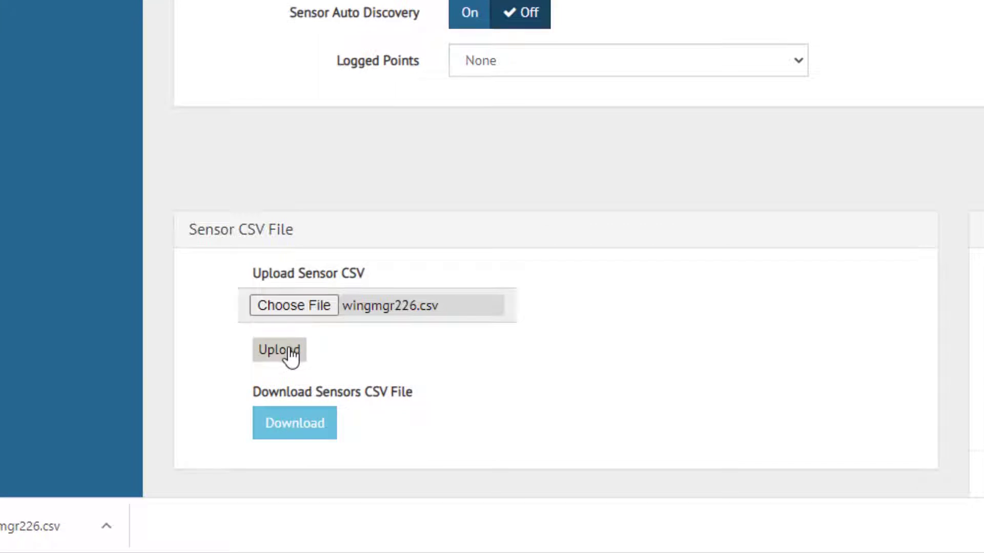
{"action": "left_click", "coordinate": [285, 349]}
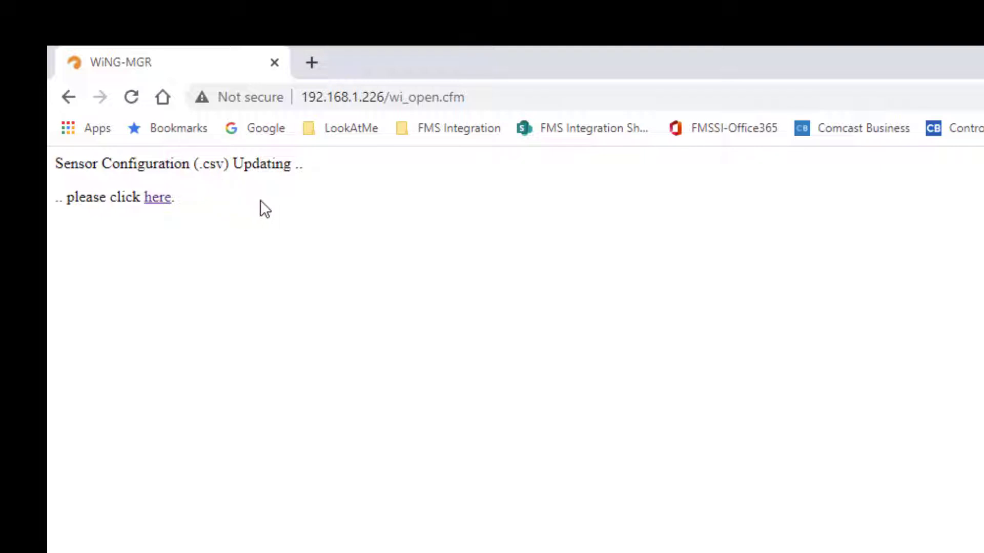
Follow the 'here' link back to the Sensors dashboard listing six sensors
{"action": "left_click", "coordinate": [160, 199]}
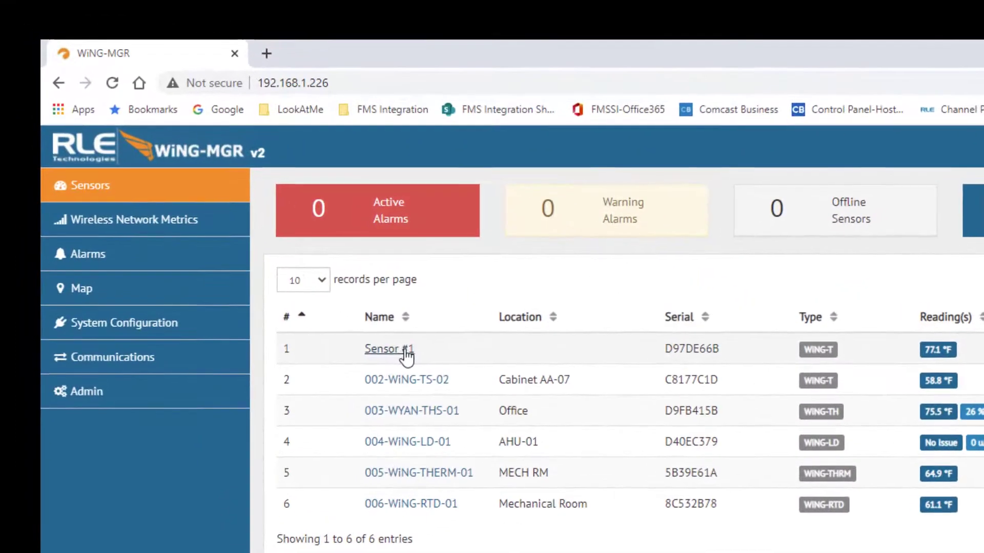
Rename Sensor #1 to 001-WYAN-TS-01 with location Break Room
{"action": "left_click", "coordinate": [405, 352]}
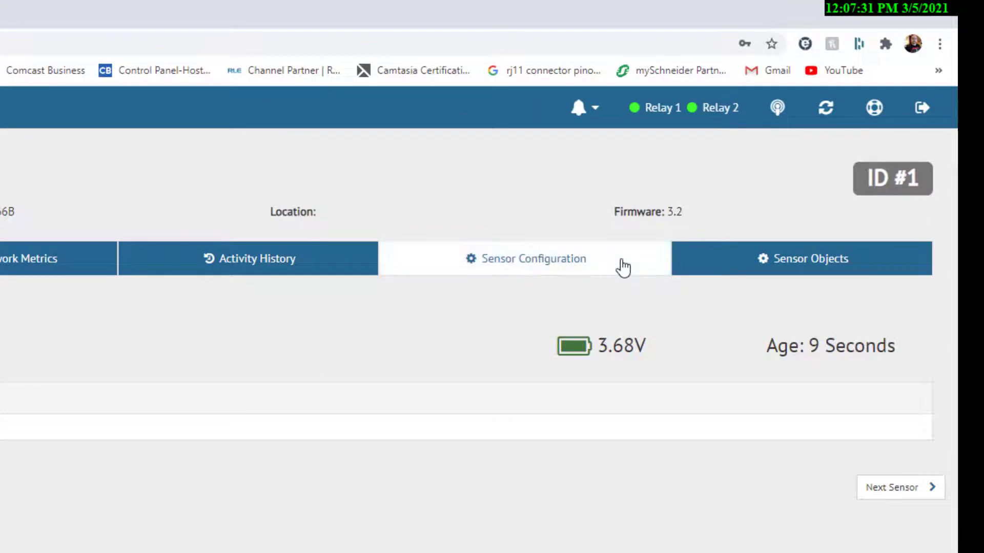
{"action": "left_click", "coordinate": [622, 260]}
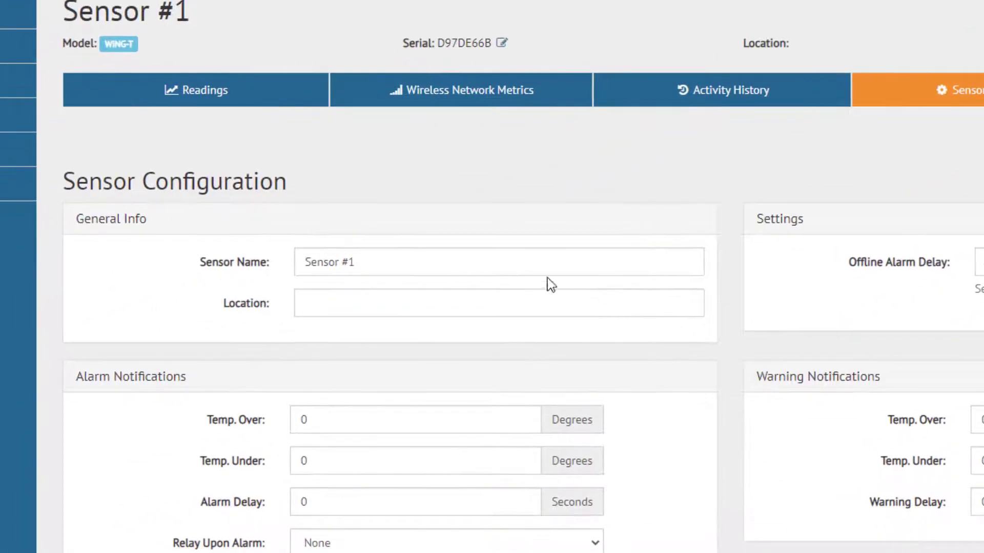
{"action": "triple_click", "coordinate": [369, 262]}
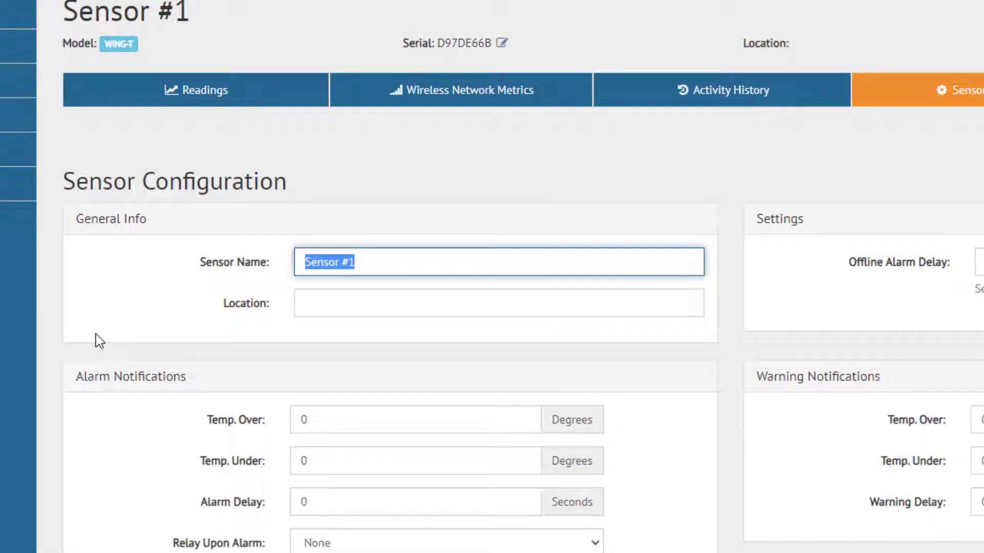
{"action": "type", "text": "001-WYAN"}
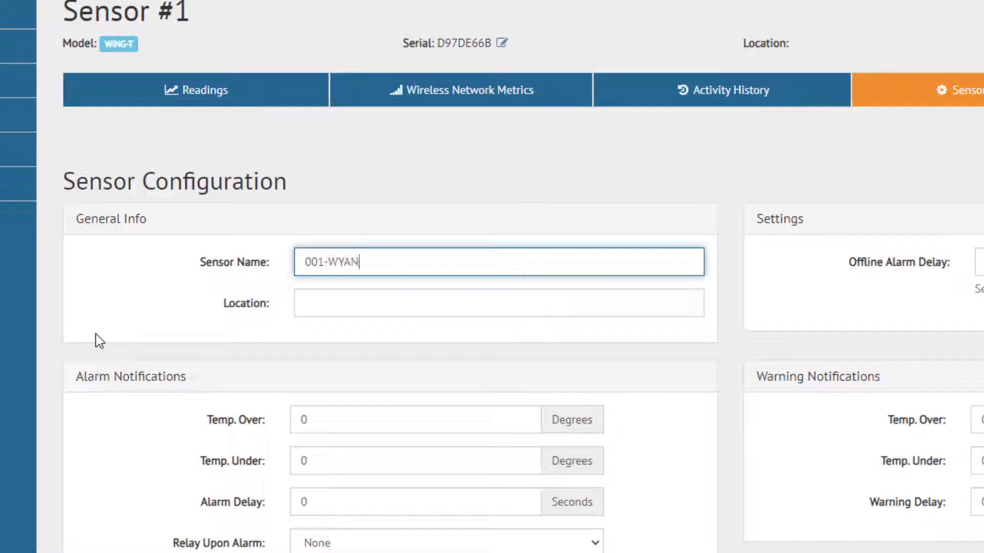
{"action": "type", "text": "-TS-01"}
{"action": "left_click", "coordinate": [344, 304]}
{"action": "type", "text": "Break Roo"}
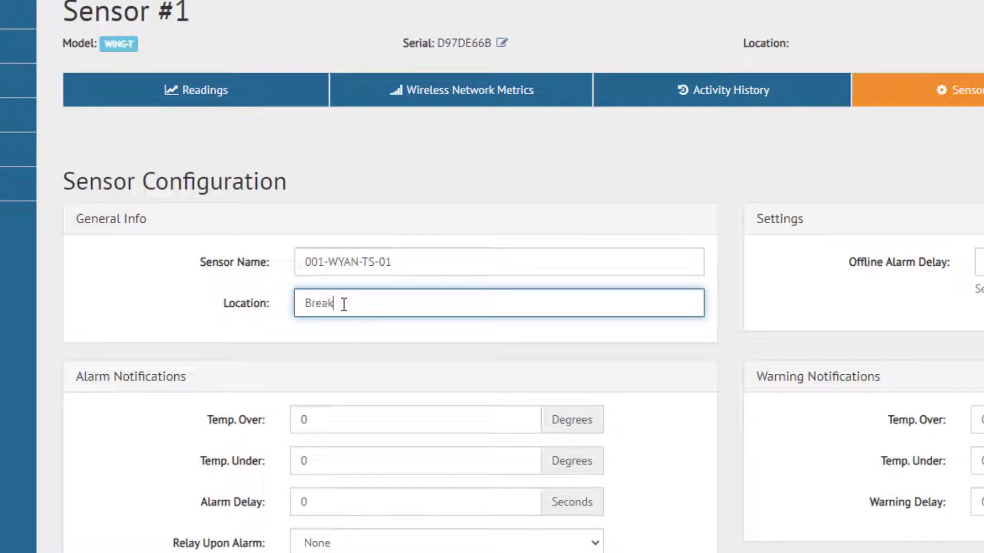
{"action": "type", "text": "m"}
Set a 2-minute offline alarm delay, save the changes, and return to the sensor list
{"action": "left_click", "coordinate": [980, 263]}
{"action": "type", "text": "2"}
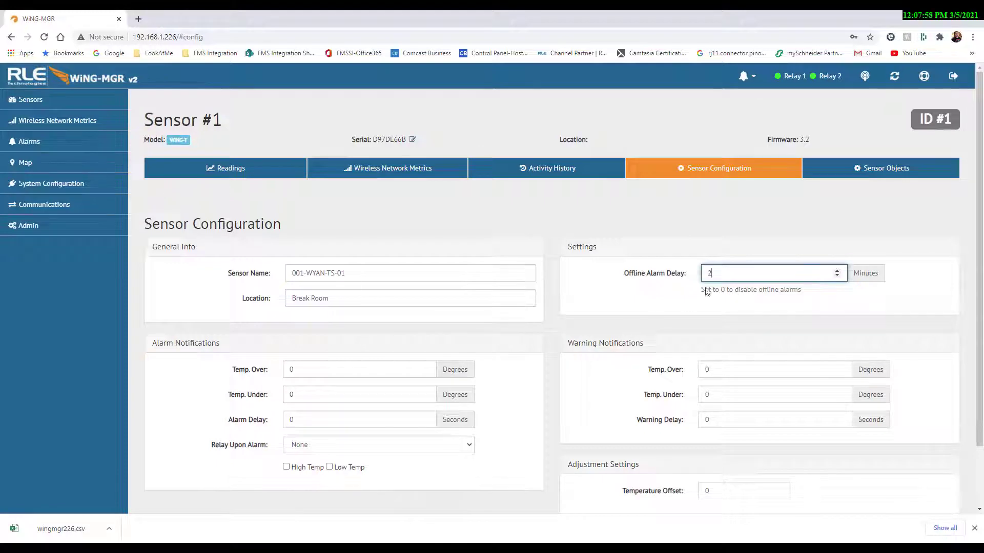
{"action": "left_click", "coordinate": [556, 504]}
{"action": "scroll", "coordinate": [556, 503], "scroll_direction": "down", "scroll_amount": 2}
{"action": "left_click", "coordinate": [924, 468]}
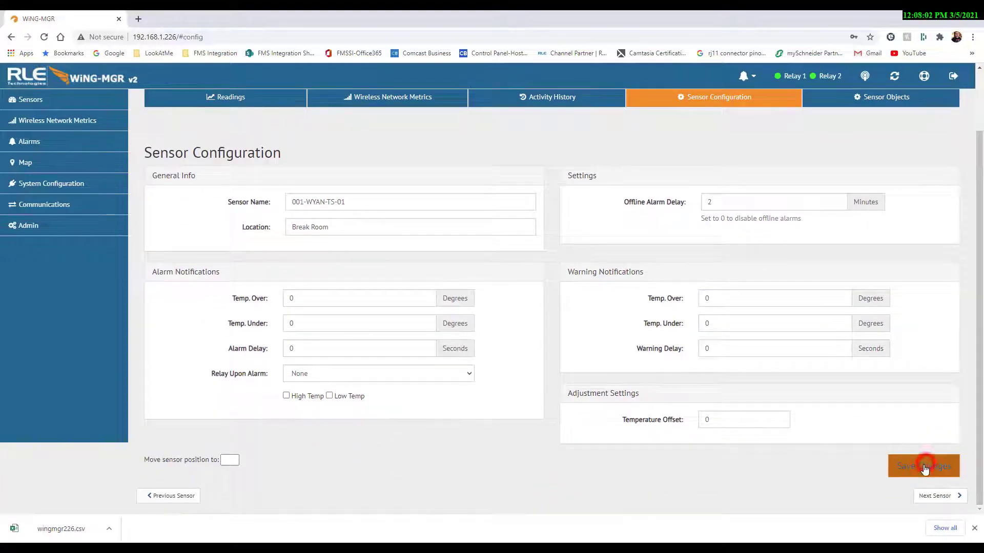
{"action": "left_click", "coordinate": [30, 101]}
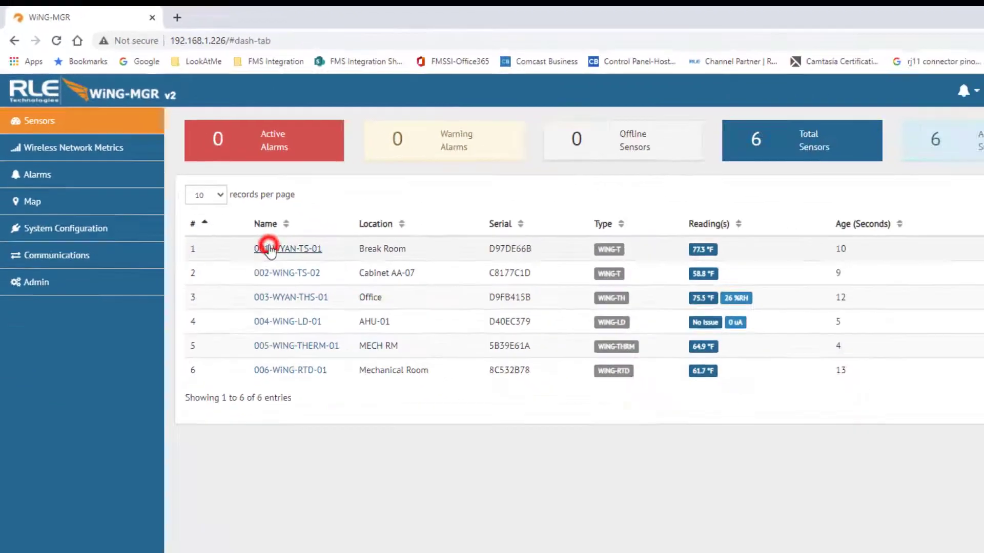
Set 001-WYAN-TS-01's sensor position to 7 and save
{"action": "left_click", "coordinate": [368, 332]}
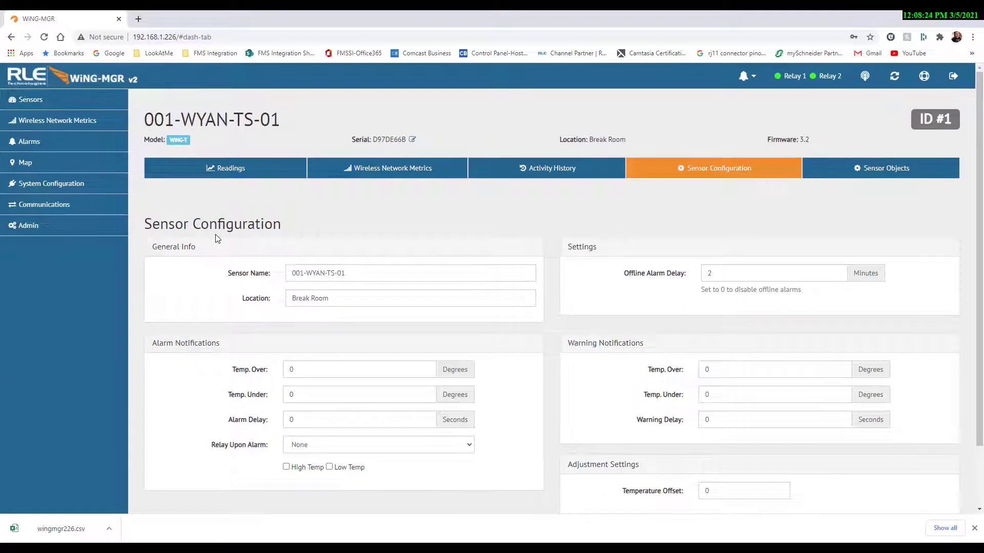
{"action": "scroll", "coordinate": [241, 338], "scroll_direction": "down", "scroll_amount": 3}
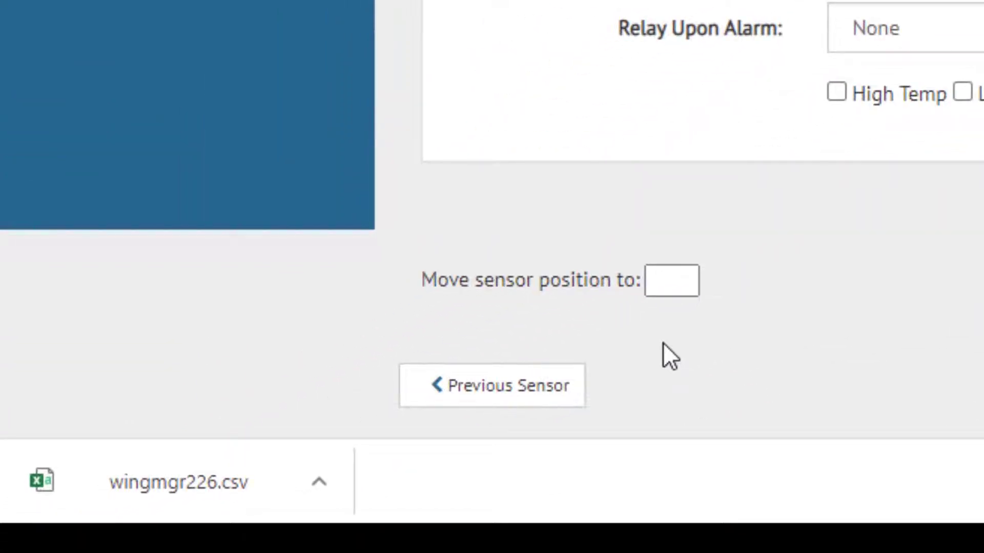
{"action": "left_click", "coordinate": [683, 279]}
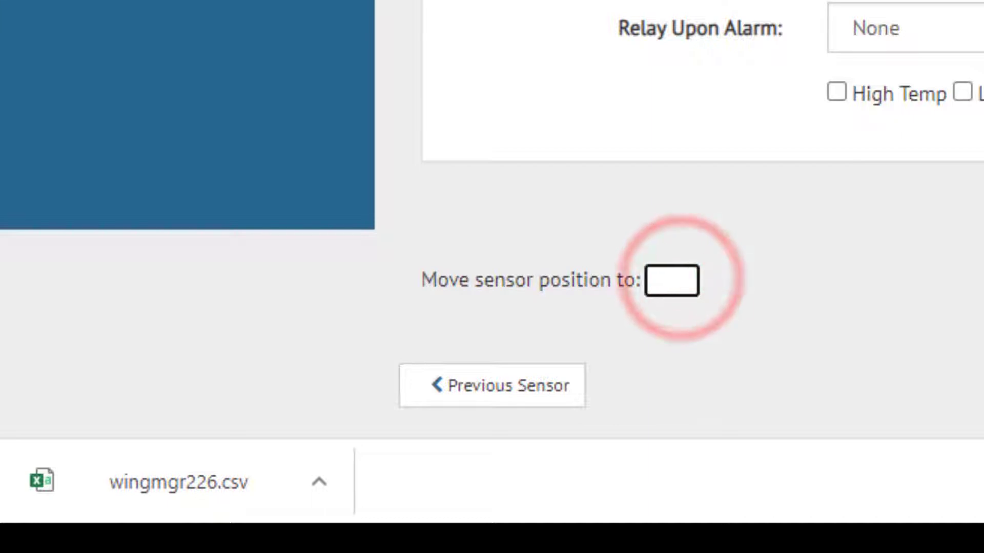
{"action": "type", "text": "7"}
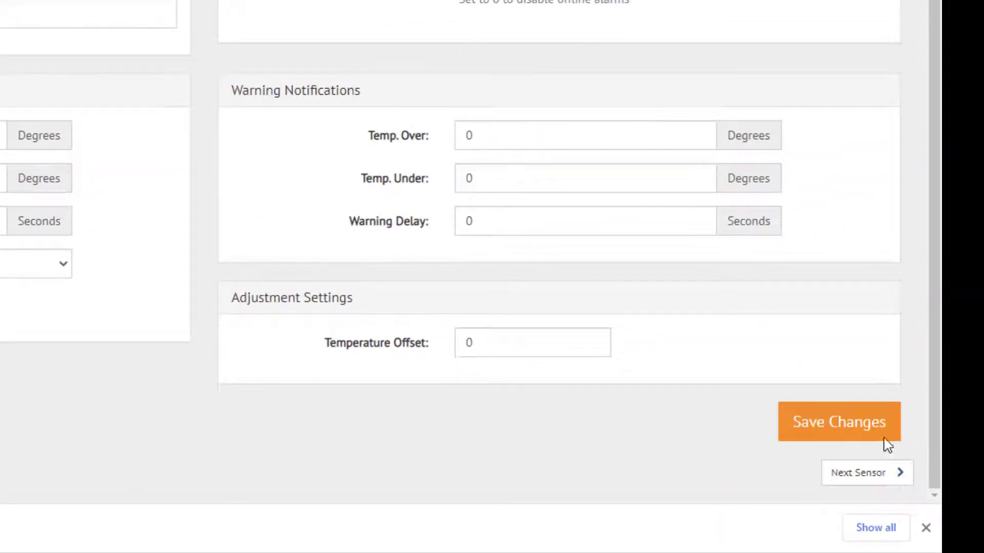
{"action": "left_click", "coordinate": [852, 433]}
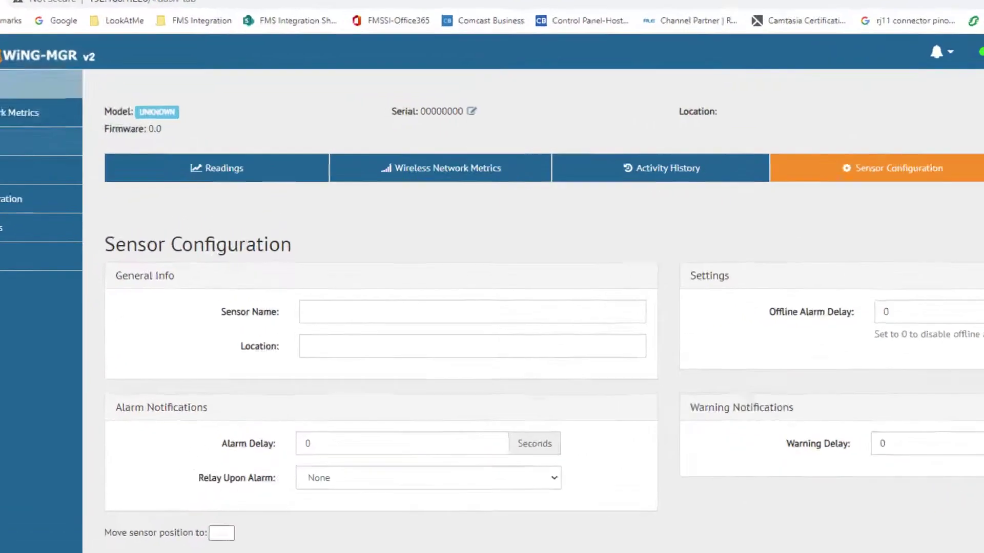
Reopen 001-WYAN-TS-01's configuration and move it to position 1 instead
{"action": "left_click", "coordinate": [51, 100]}
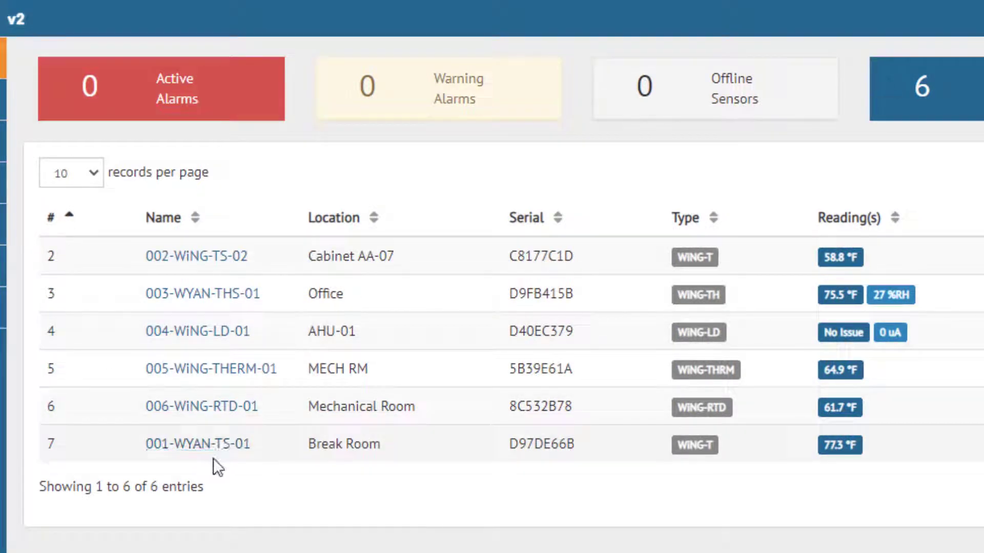
{"action": "left_click", "coordinate": [222, 440]}
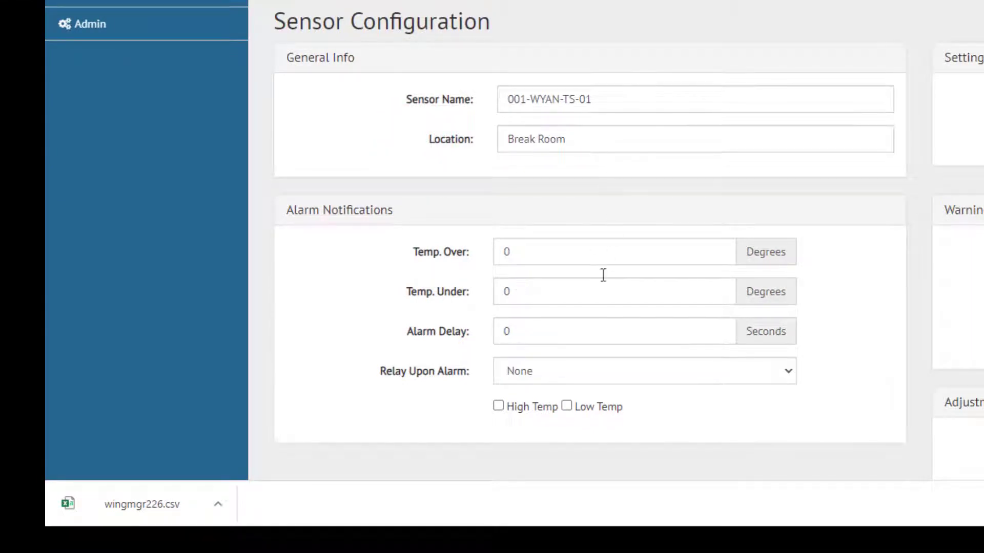
{"action": "scroll", "coordinate": [602, 275], "scroll_direction": "down", "scroll_amount": 3}
{"action": "left_click", "coordinate": [401, 395]}
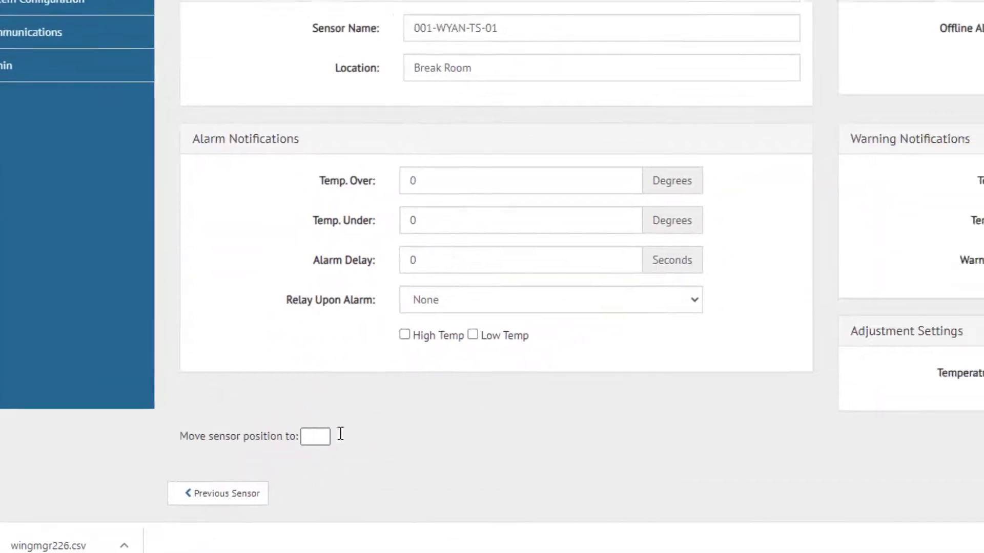
{"action": "scroll", "coordinate": [660, 441], "scroll_direction": "up", "scroll_amount": 3}
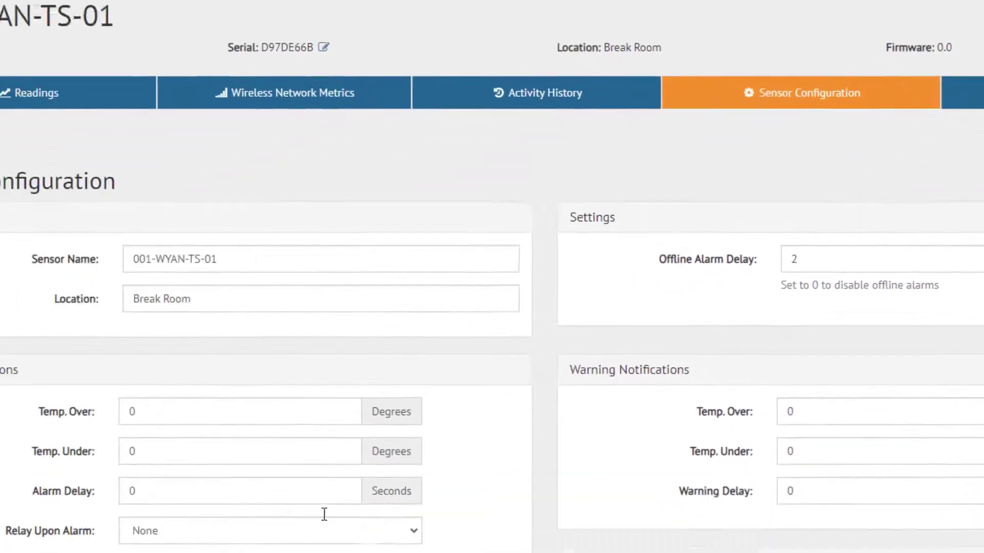
{"action": "scroll", "coordinate": [447, 434], "scroll_direction": "down", "scroll_amount": 3}
{"action": "left_click", "coordinate": [407, 385]}
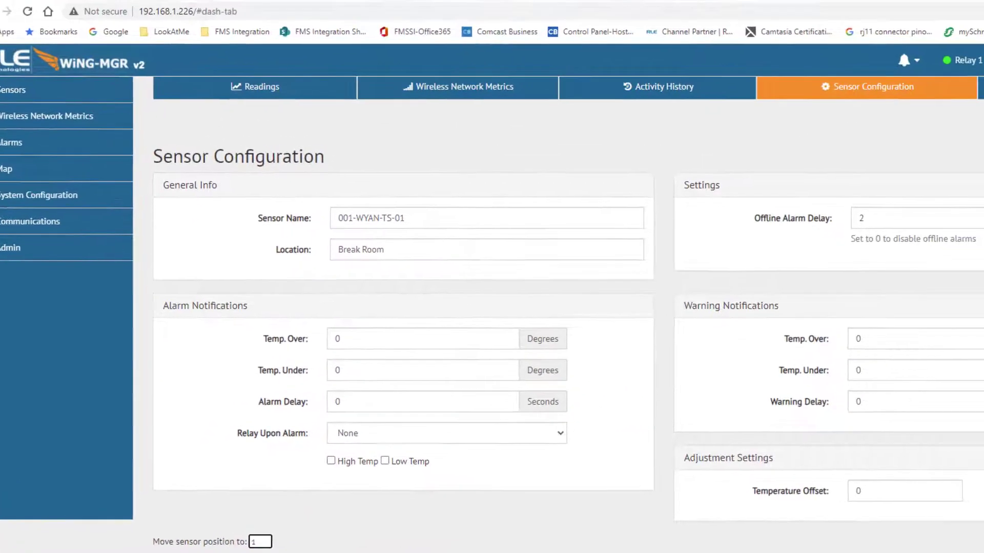
{"action": "left_click", "coordinate": [851, 527]}
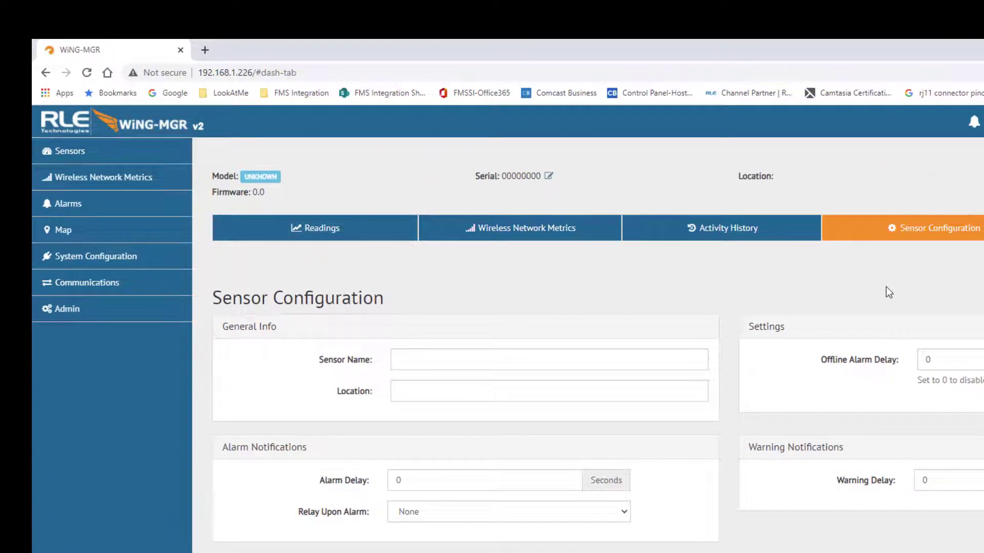
Check the sensor list and 003-WYAN-THS-01's configuration page, then go to the Admin page
{"action": "left_click", "coordinate": [79, 152]}
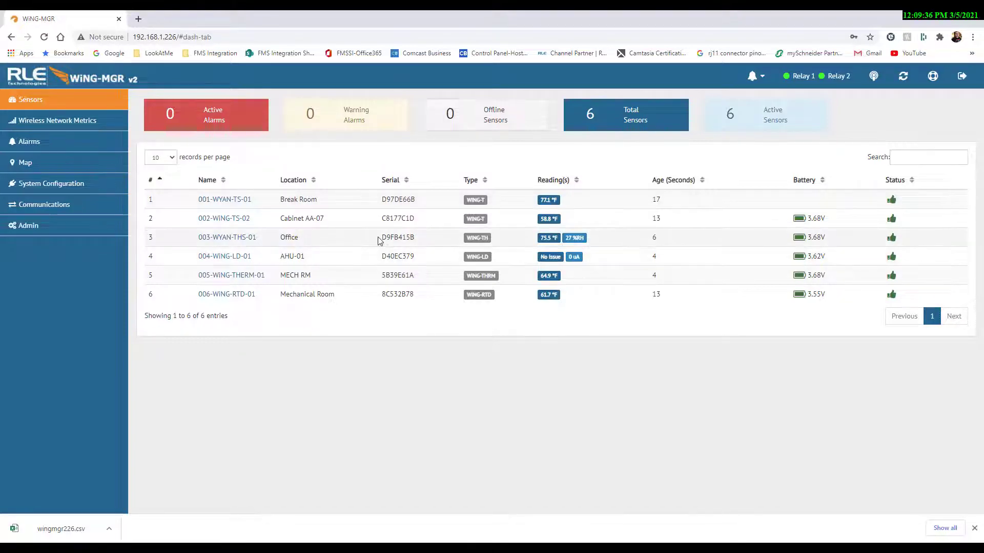
{"action": "left_click", "coordinate": [227, 238]}
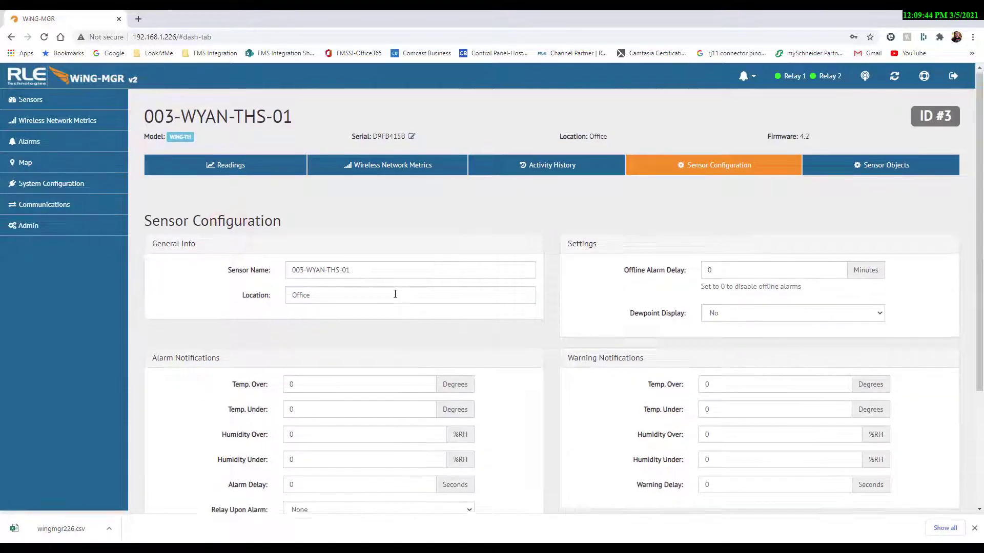
{"action": "scroll", "coordinate": [364, 298], "scroll_direction": "down", "scroll_amount": 1}
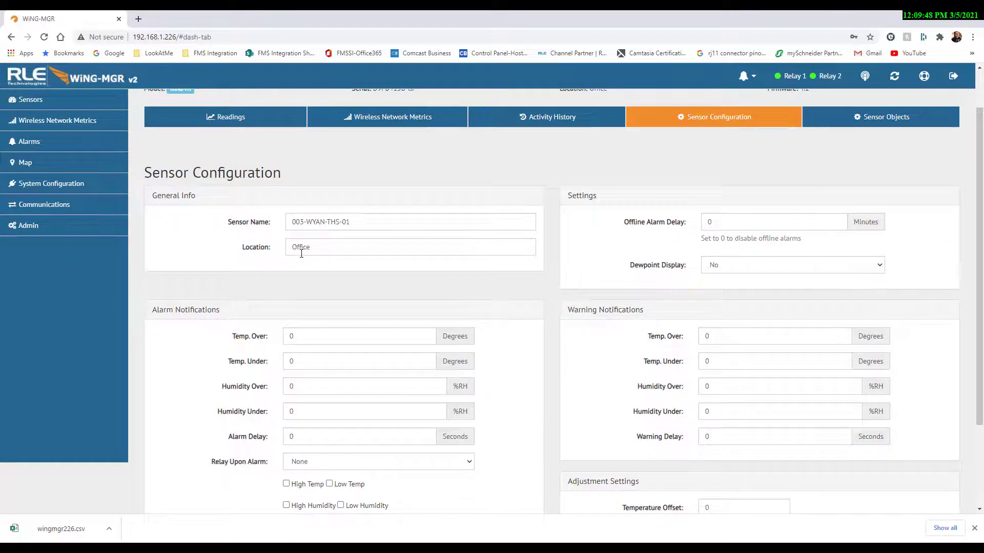
{"action": "scroll", "coordinate": [380, 366], "scroll_direction": "up", "scroll_amount": 1}
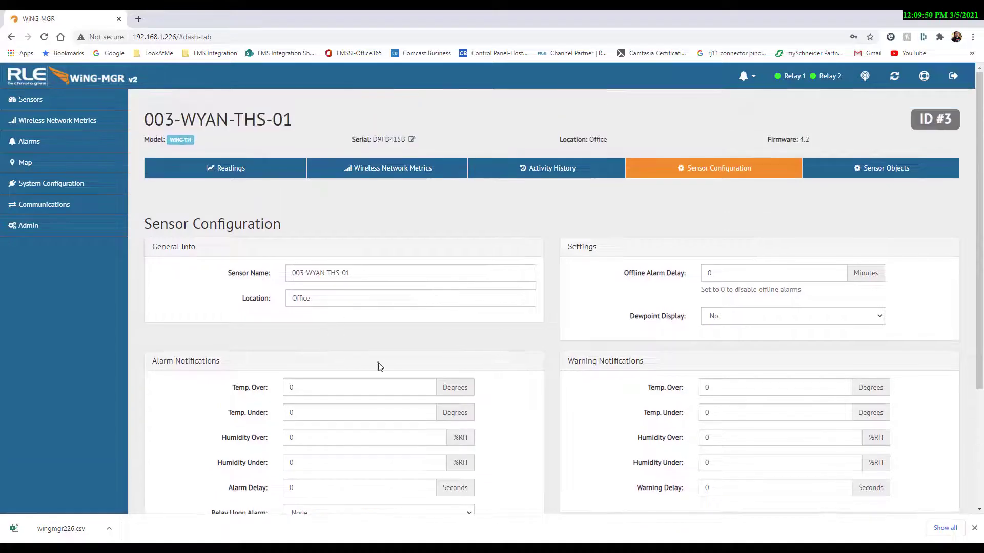
{"action": "left_click", "coordinate": [31, 226]}
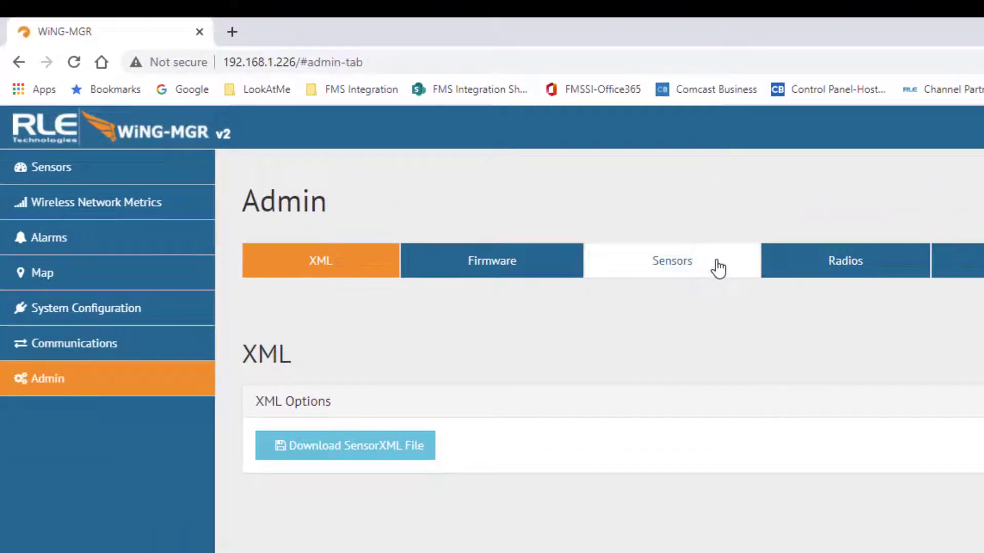
In Admin sensor configuration, set the delete range to run from sensor 3 to sensor 3
{"action": "left_click", "coordinate": [715, 261]}
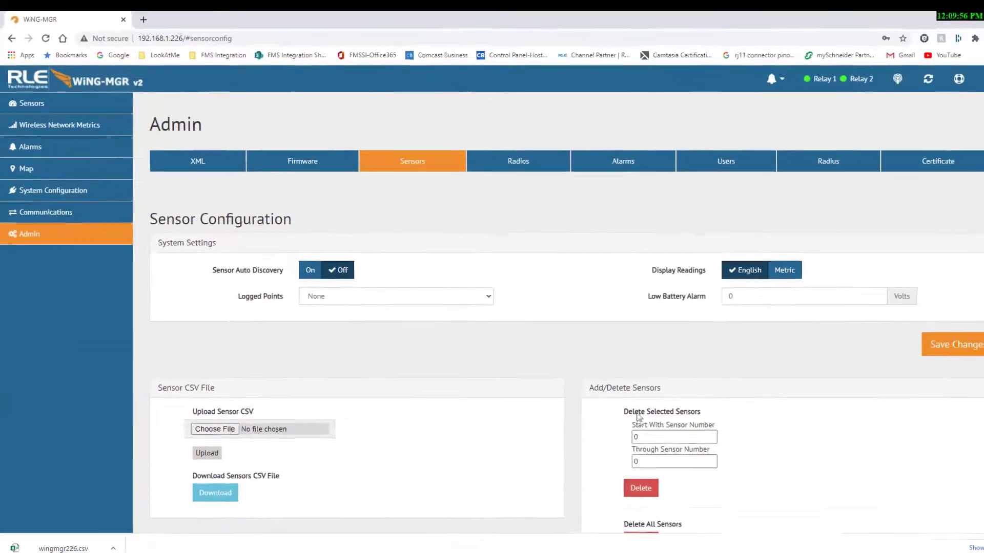
{"action": "double_click", "coordinate": [638, 436]}
{"action": "type", "text": "3"}
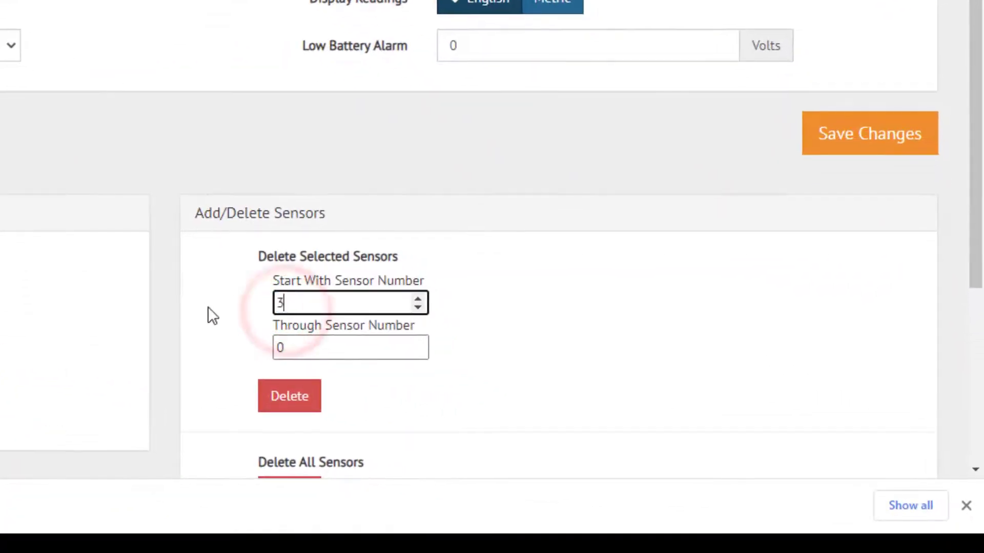
{"action": "scroll", "coordinate": [199, 299], "scroll_direction": "down", "scroll_amount": 2}
{"action": "double_click", "coordinate": [309, 117]}
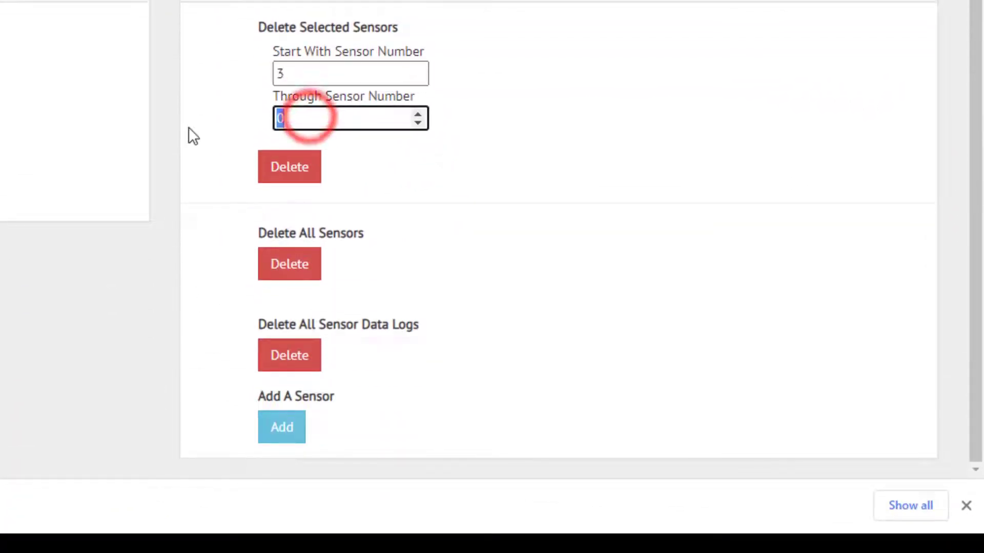
{"action": "type", "text": "3"}
{"action": "left_click", "coordinate": [187, 145]}
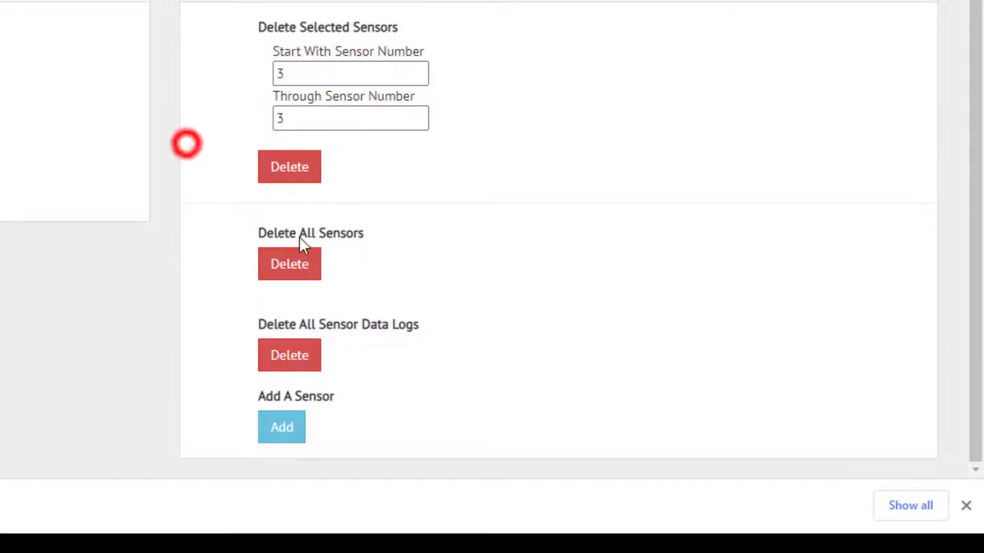
Delete sensor 3's saved configuration and confirm, then return to the sensor list
{"action": "left_click", "coordinate": [303, 173]}
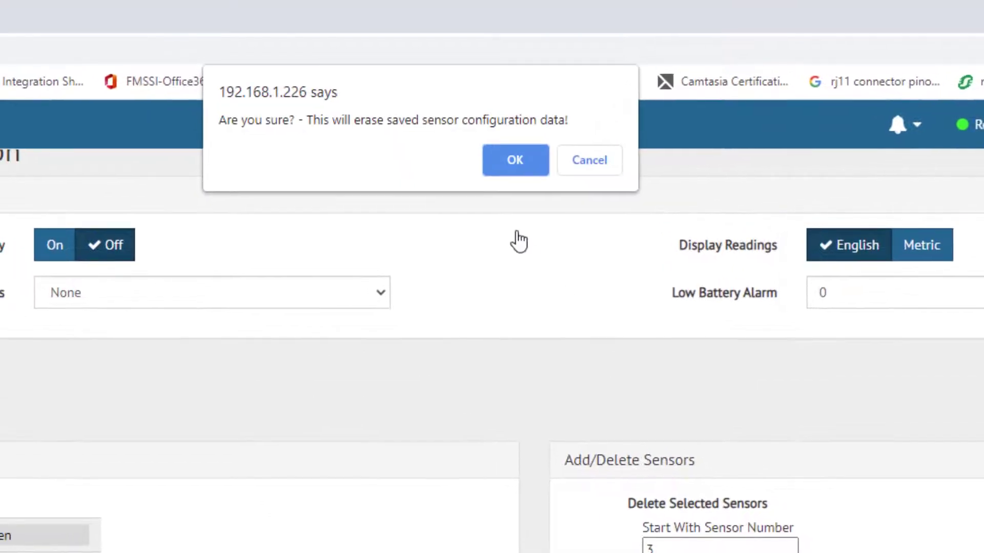
{"action": "left_click", "coordinate": [523, 158]}
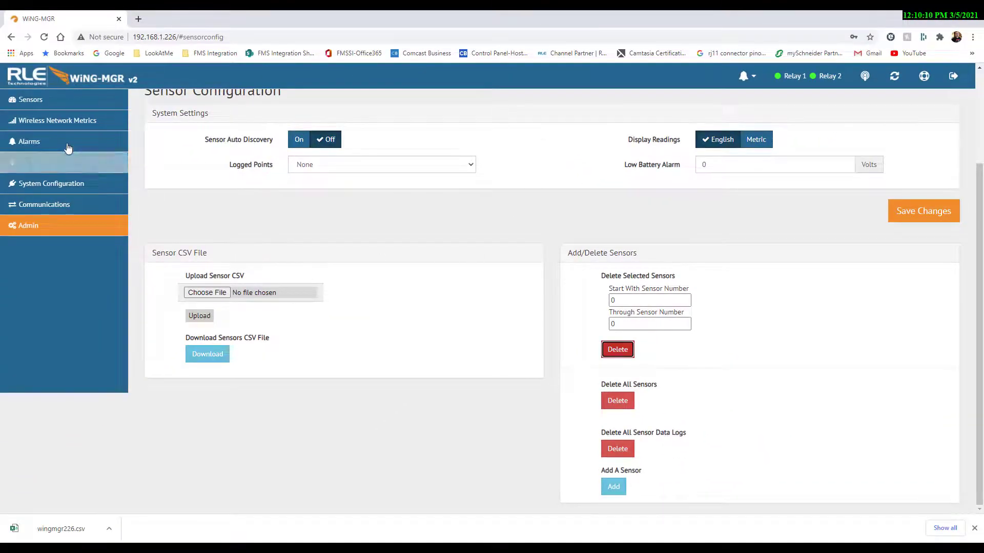
{"action": "left_click", "coordinate": [29, 99]}
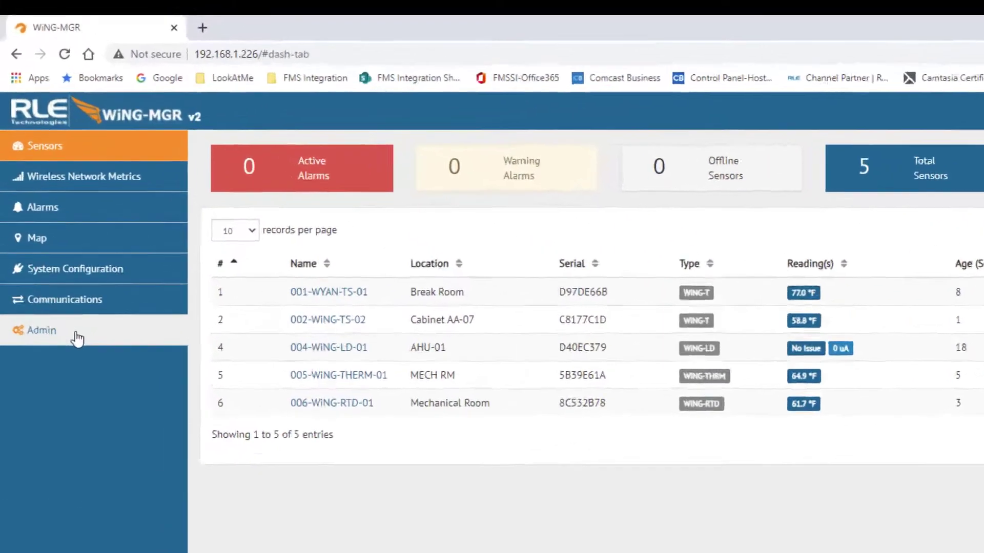
Set Sensor Auto Discovery to On in the Admin sensor settings and save
{"action": "left_click", "coordinate": [77, 338]}
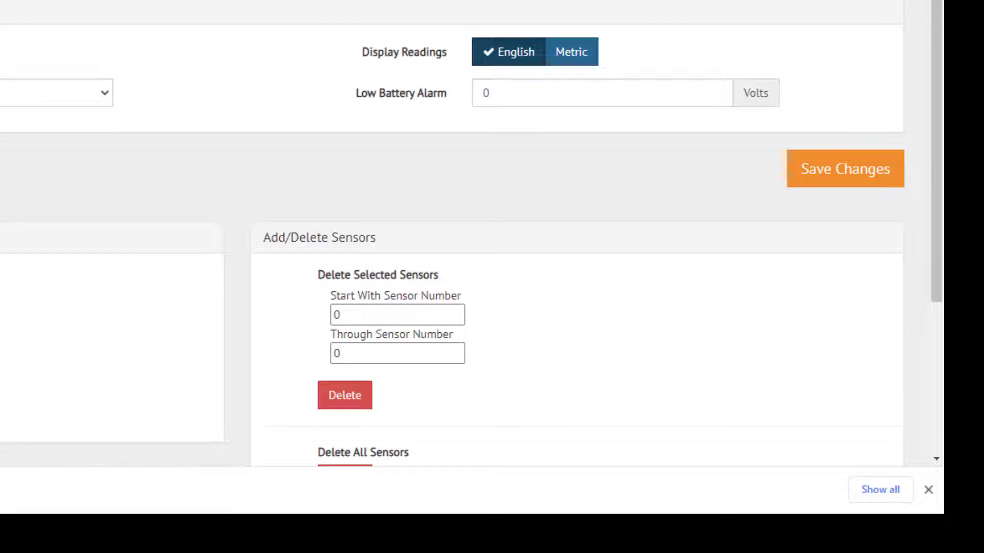
{"action": "left_click", "coordinate": [859, 174]}
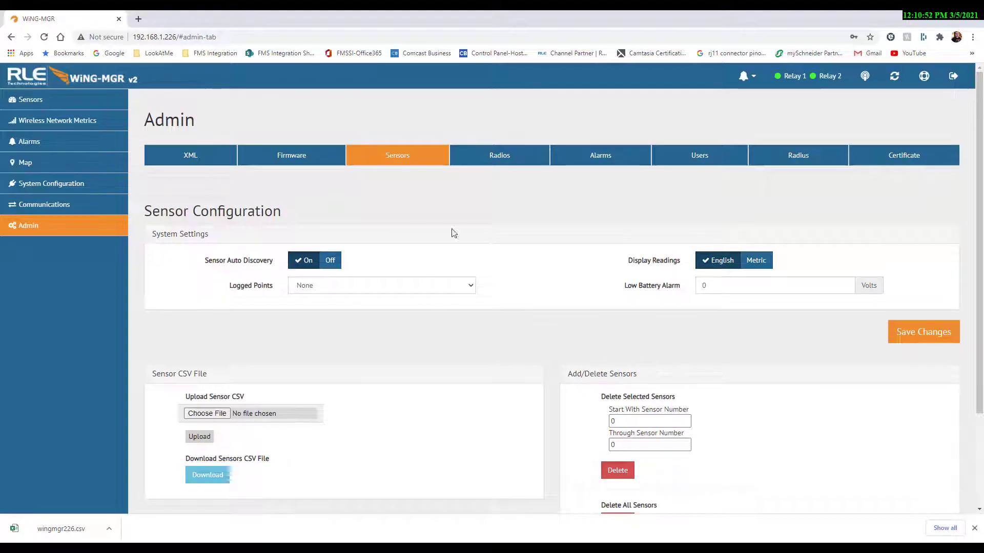
Rename the rediscovered Sensor #3 to 003-WYAN-THS-01, set its location to Office, and save
{"action": "left_click", "coordinate": [32, 100]}
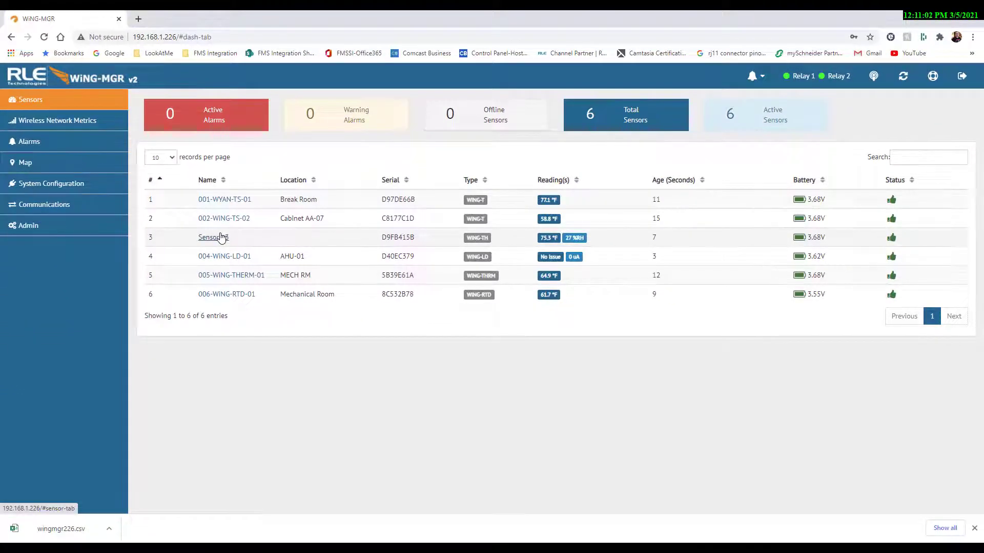
{"action": "left_click", "coordinate": [217, 240]}
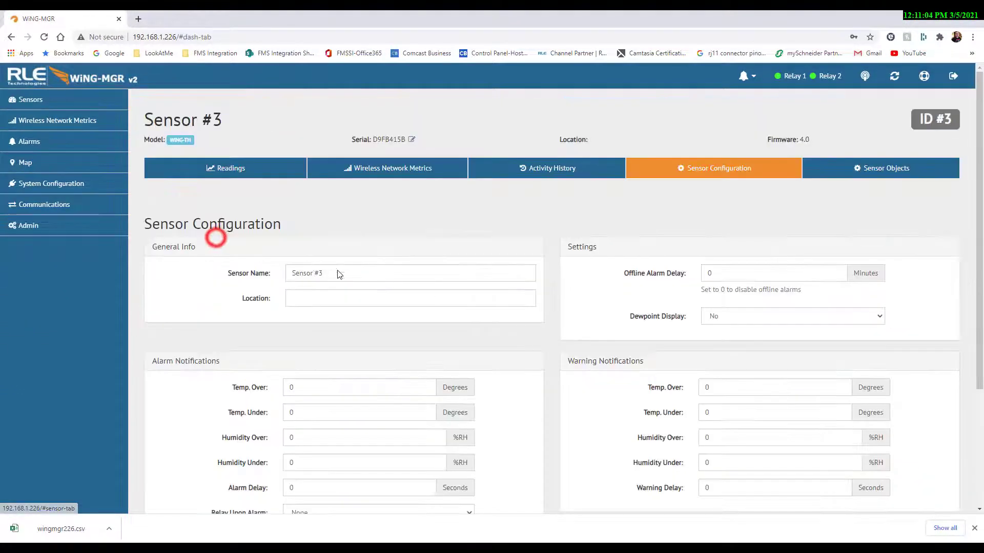
{"action": "triple_click", "coordinate": [386, 275]}
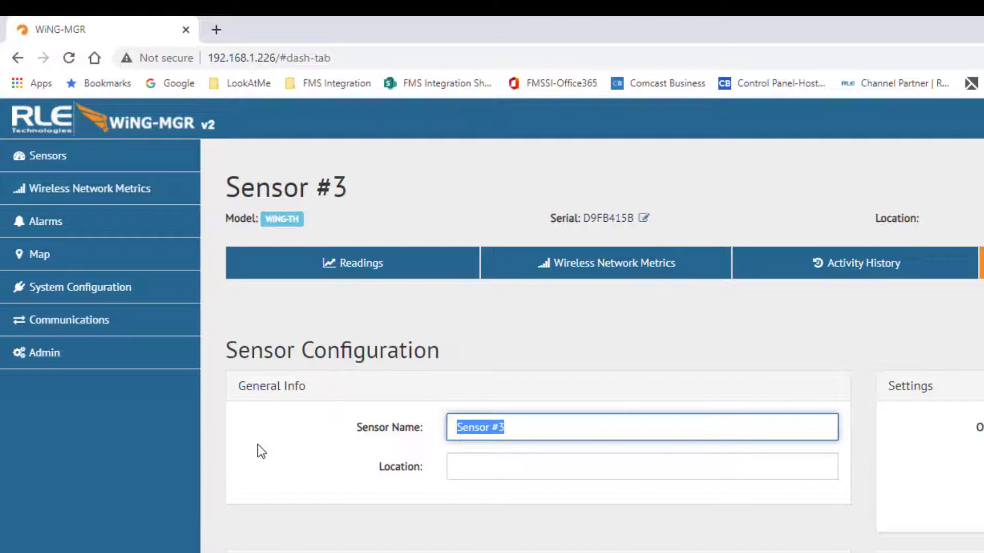
{"action": "type", "text": "003"}
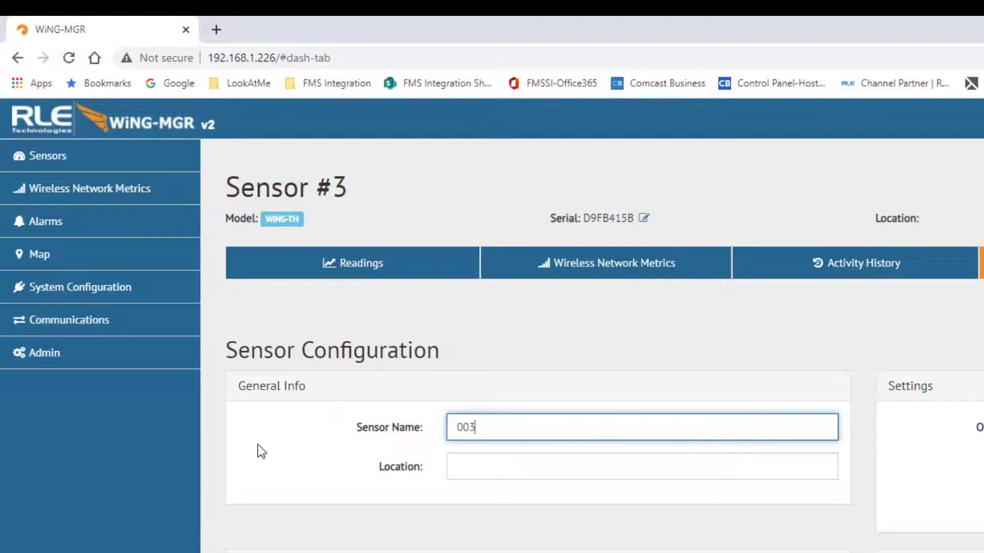
{"action": "type", "text": "-WYAN-THS-01"}
{"action": "key", "text": "Tab"}
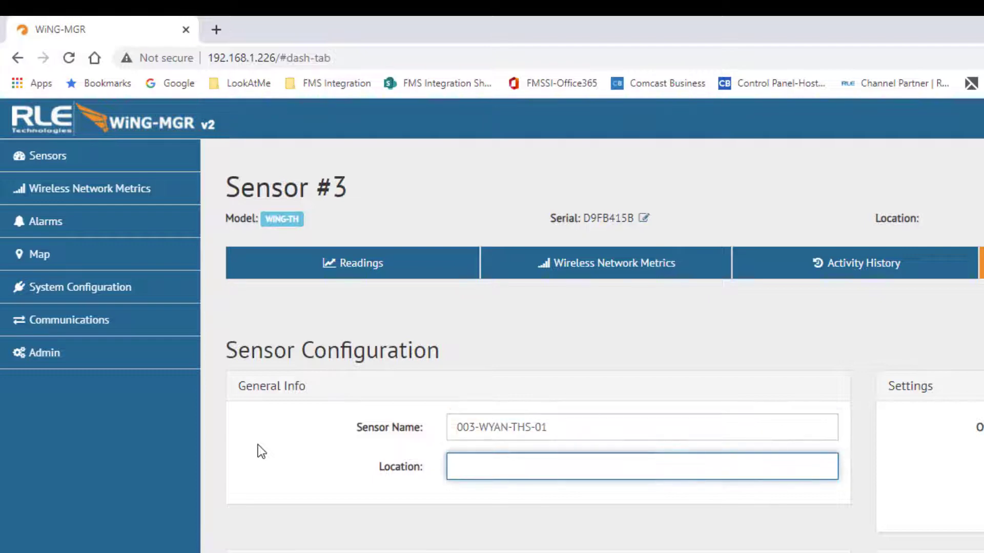
{"action": "type", "text": "Off"}
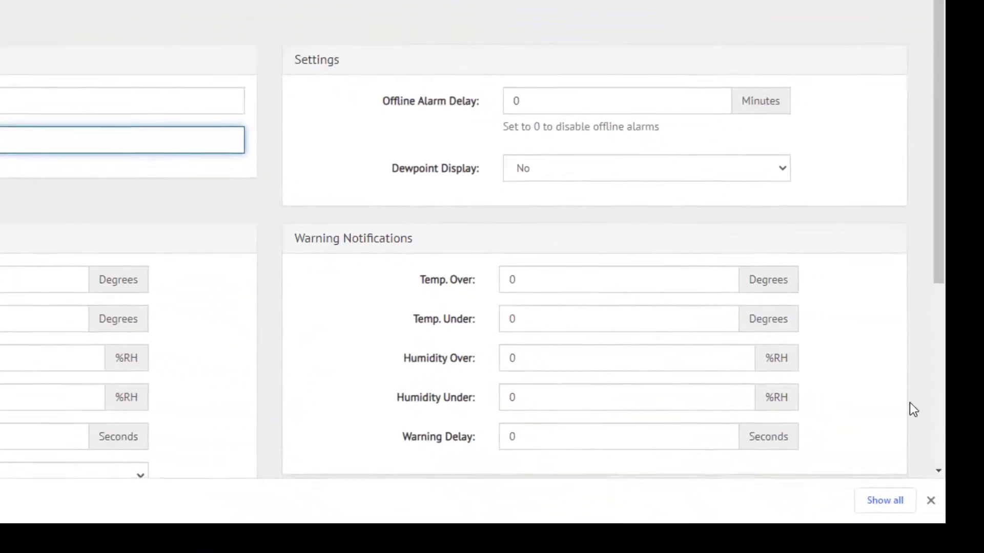
{"action": "scroll", "coordinate": [912, 409], "scroll_direction": "down", "scroll_amount": 5}
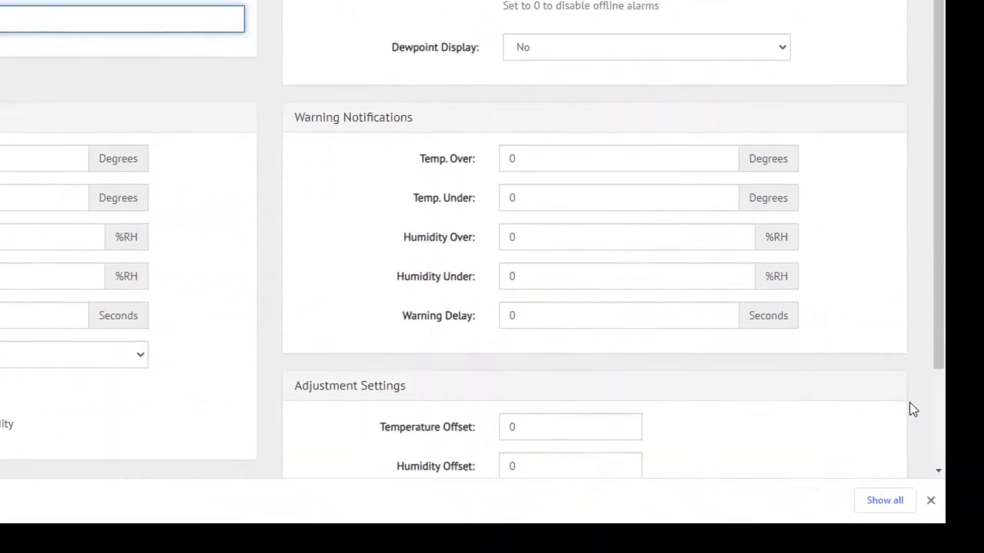
{"action": "left_click", "coordinate": [859, 429]}
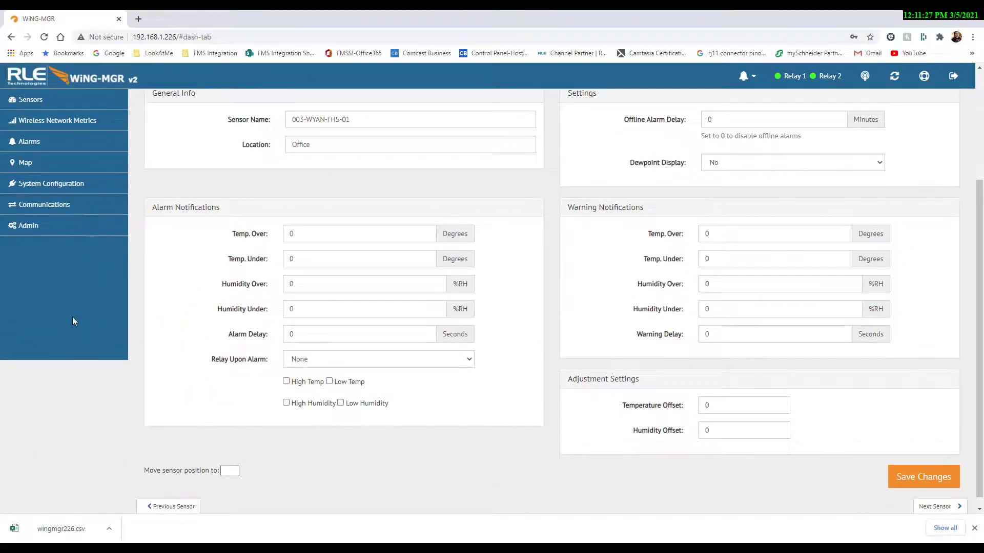
{"action": "scroll", "coordinate": [77, 297], "scroll_direction": "up", "scroll_amount": 5}
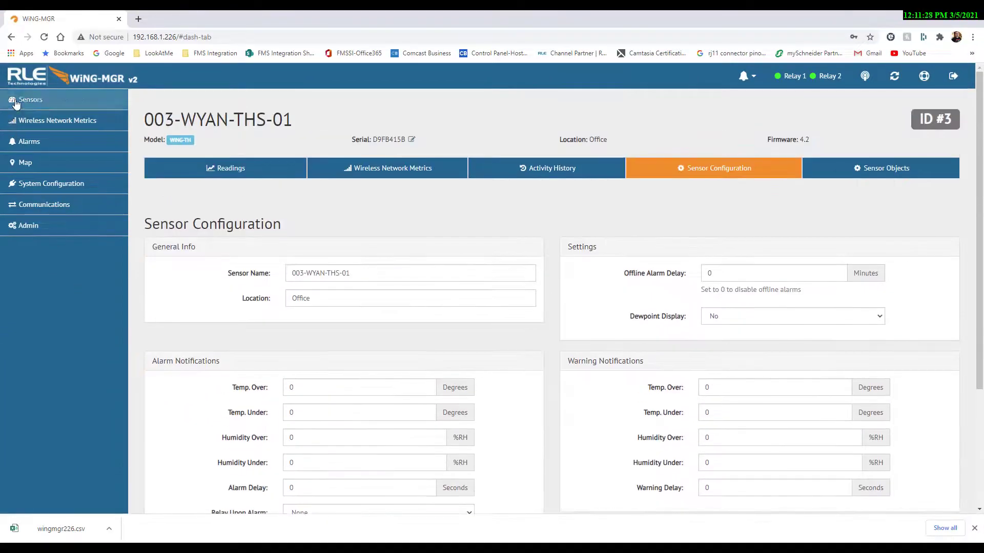
{"action": "left_click", "coordinate": [26, 97]}
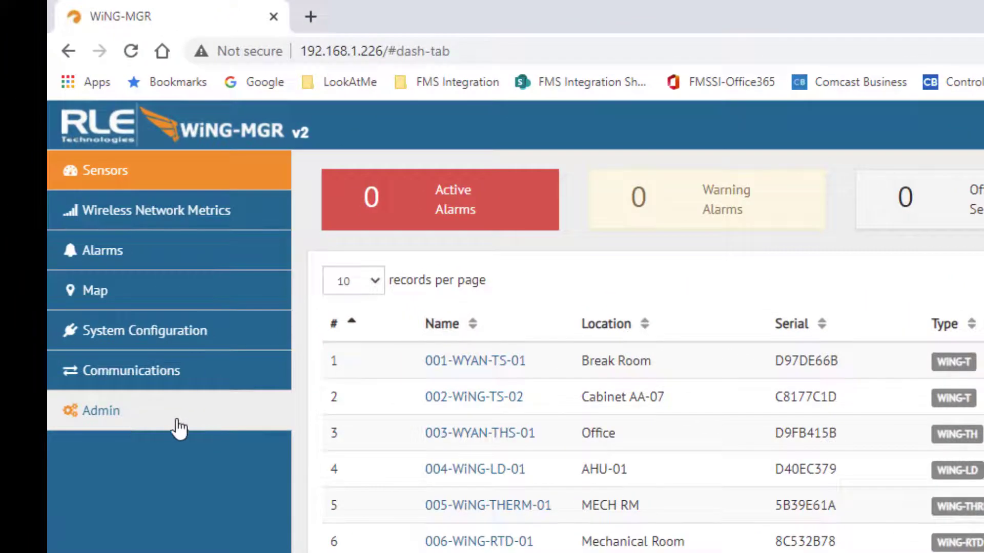
Set Sensor Auto Discovery to Off in the Admin sensor settings and save
{"action": "left_click", "coordinate": [207, 424]}
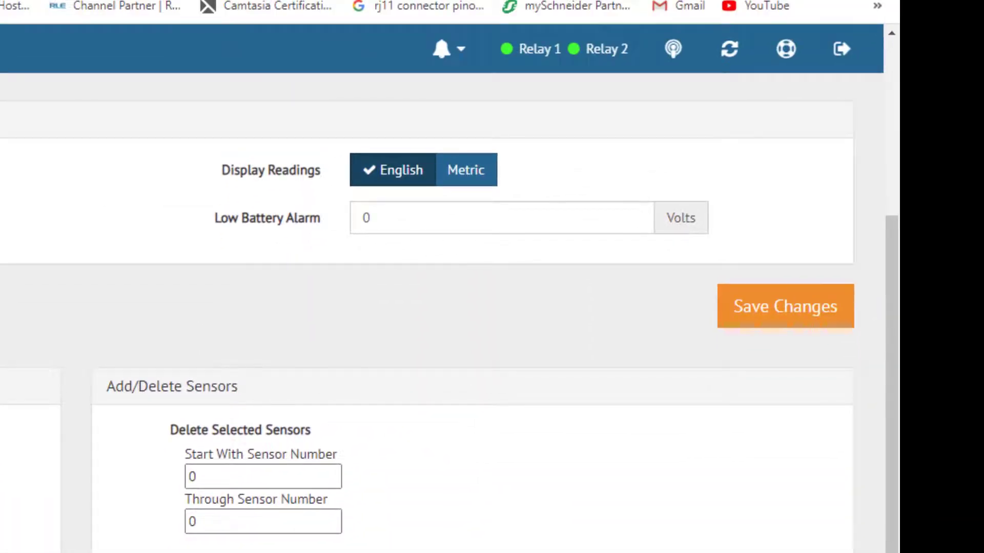
{"action": "scroll", "coordinate": [440, 307], "scroll_direction": "up", "scroll_amount": 1}
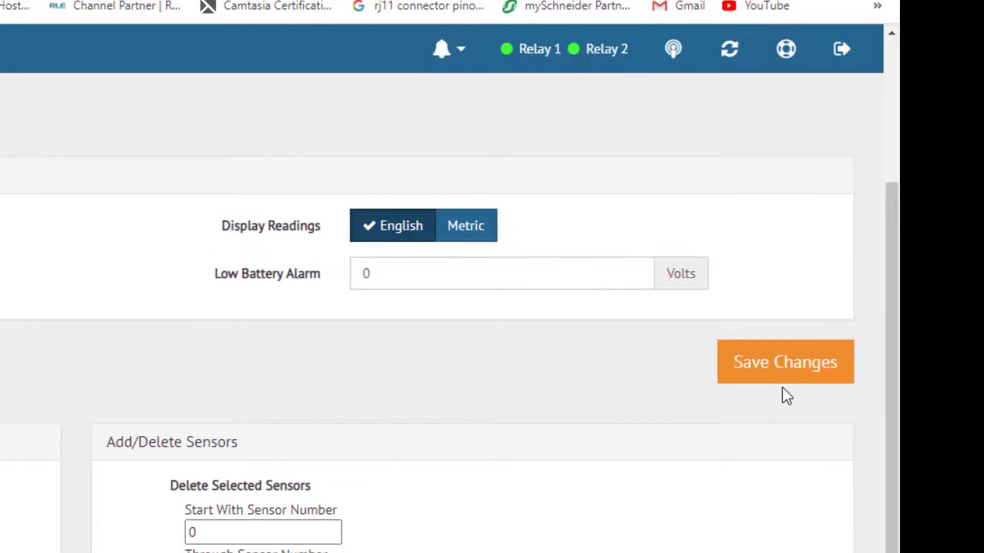
{"action": "left_click", "coordinate": [785, 365]}
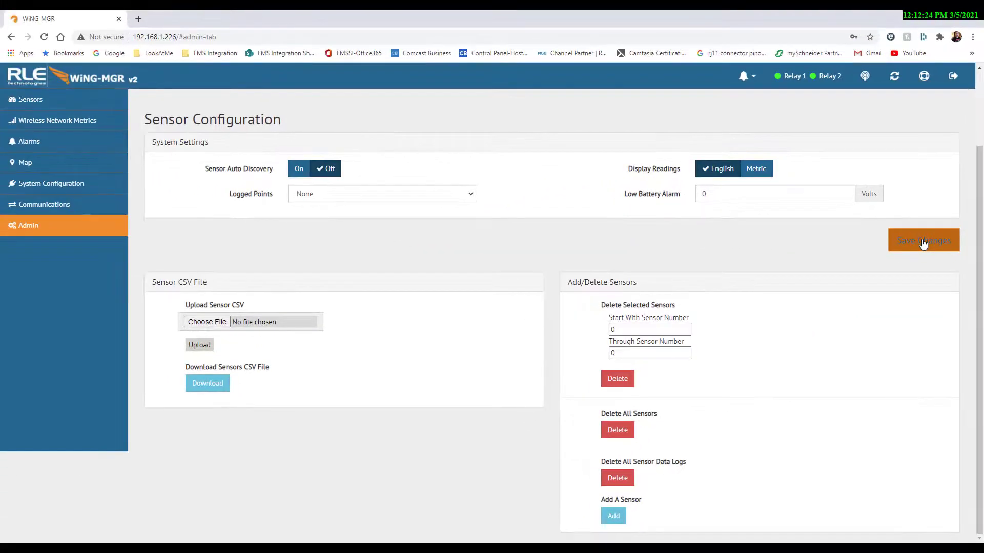
{"action": "left_click", "coordinate": [450, 253]}
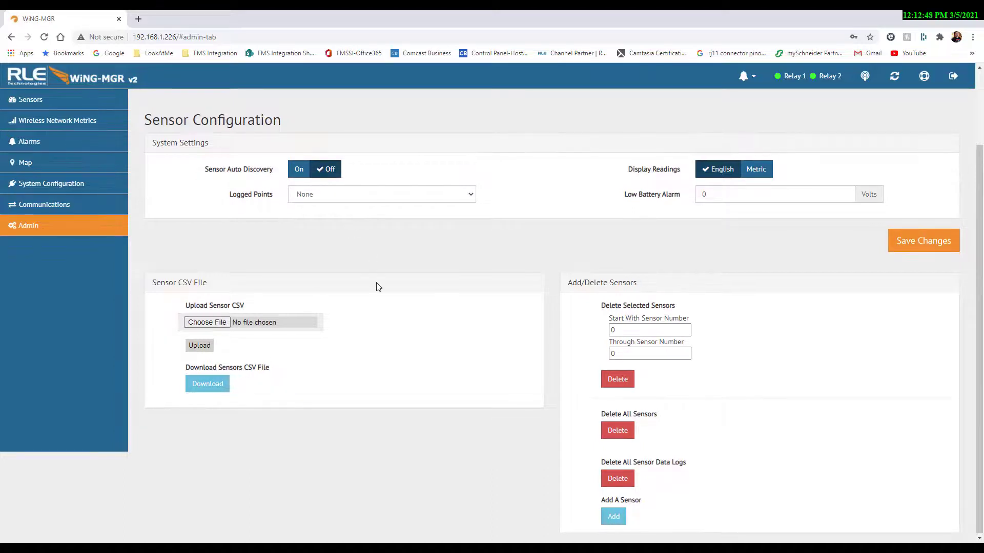
{"action": "scroll", "coordinate": [376, 285], "scroll_direction": "up", "scroll_amount": 2}
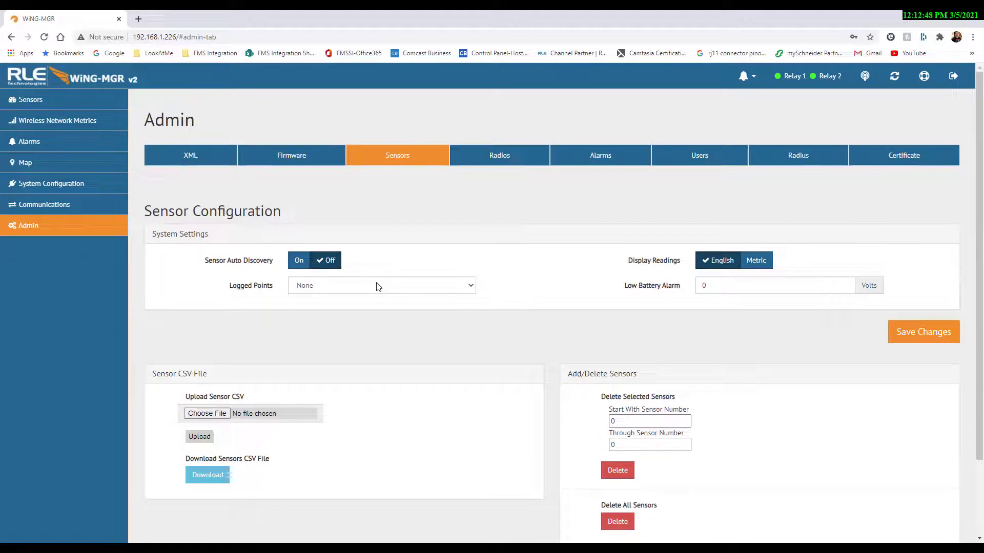
Open the Firmware tab of the Admin area
{"action": "left_click", "coordinate": [322, 155]}
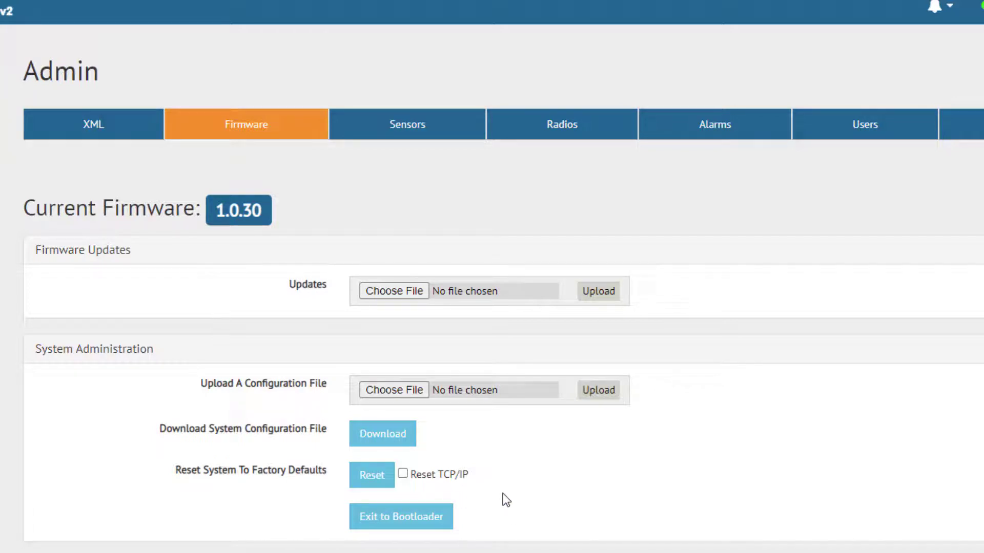
Download the system configuration file, saving it to Downloads as wingmgr226.cfg
{"action": "left_click", "coordinate": [378, 435]}
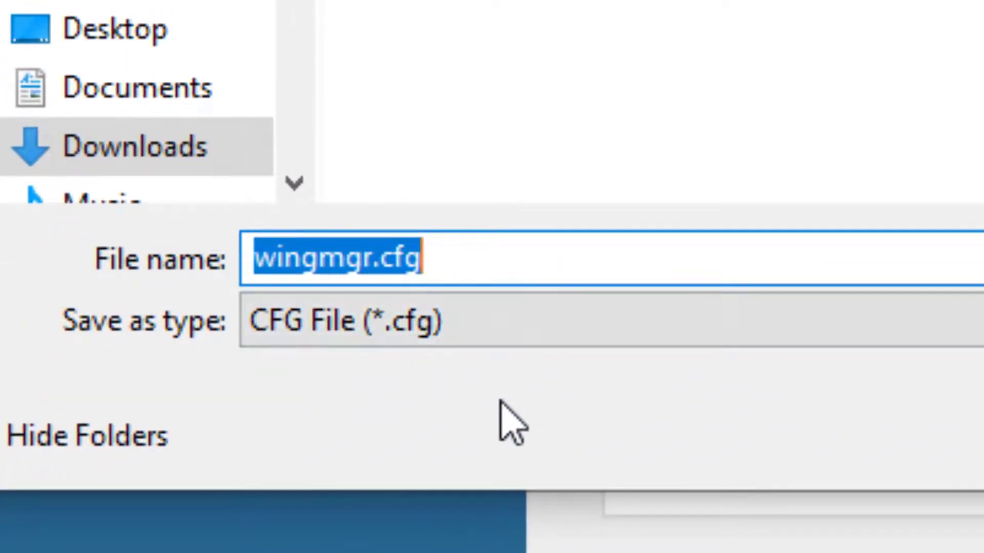
{"action": "key", "text": "End"}
{"action": "key", "text": "Left"}
{"action": "key", "text": "Left"}
{"action": "key", "text": "Left"}
{"action": "key", "text": "Left"}
{"action": "key", "text": "BackSpace"}
{"action": "key", "text": "BackSpace"}
{"action": "key", "text": "BackSpace"}
{"action": "key", "text": "BackSpace"}
{"action": "key", "text": "BackSpace"}
{"action": "key", "text": "BackSpace"}
{"action": "key", "text": "BackSpace"}
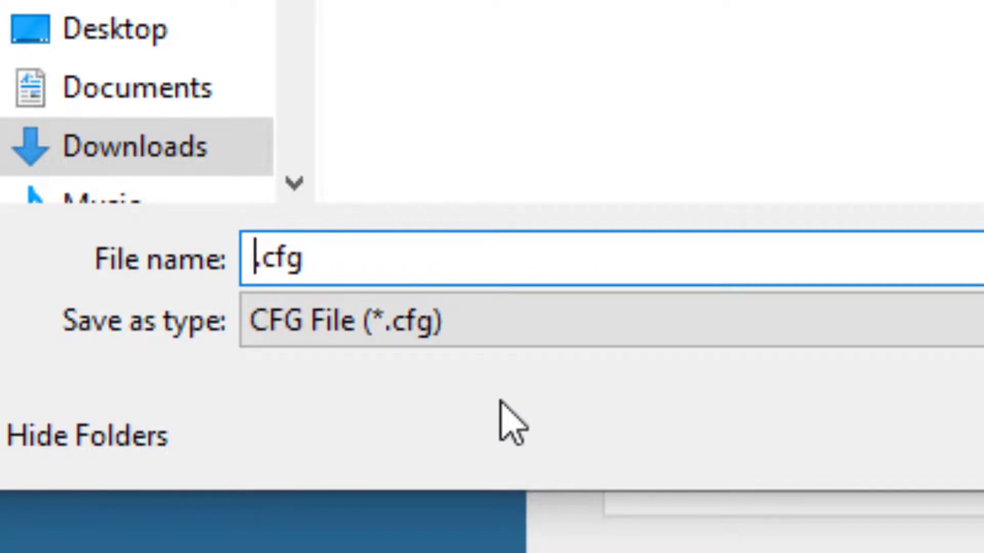
{"action": "type", "text": "wingmg"}
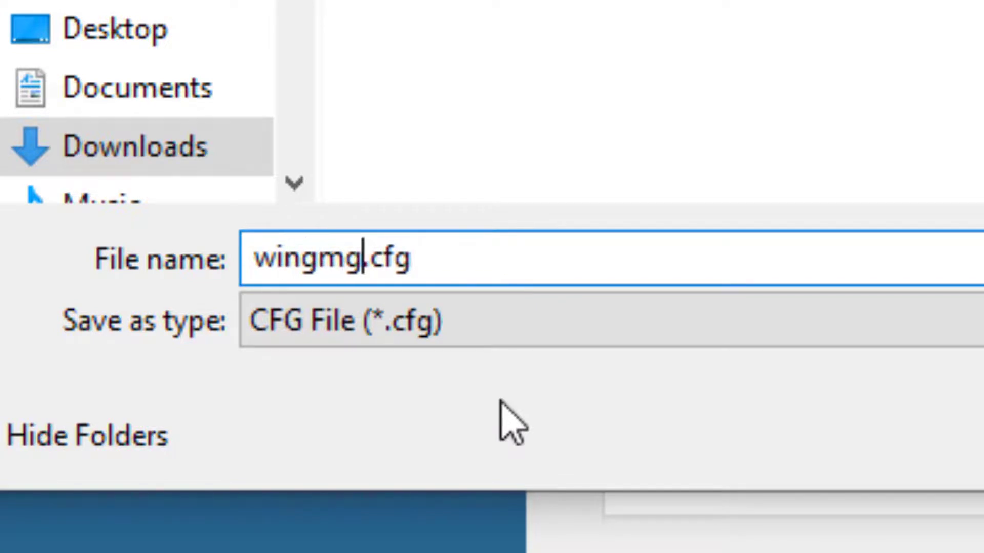
{"action": "type", "text": "r22"}
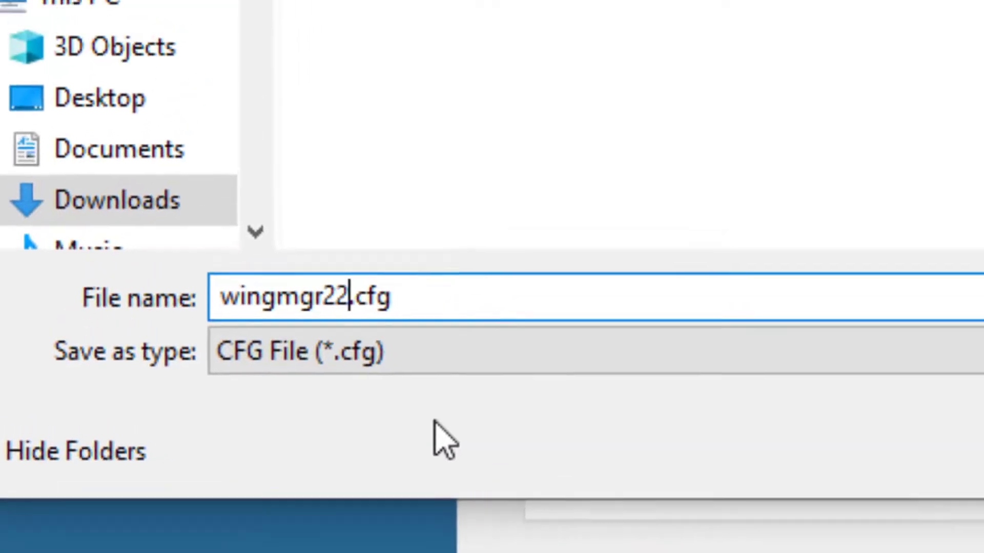
{"action": "type", "text": "6"}
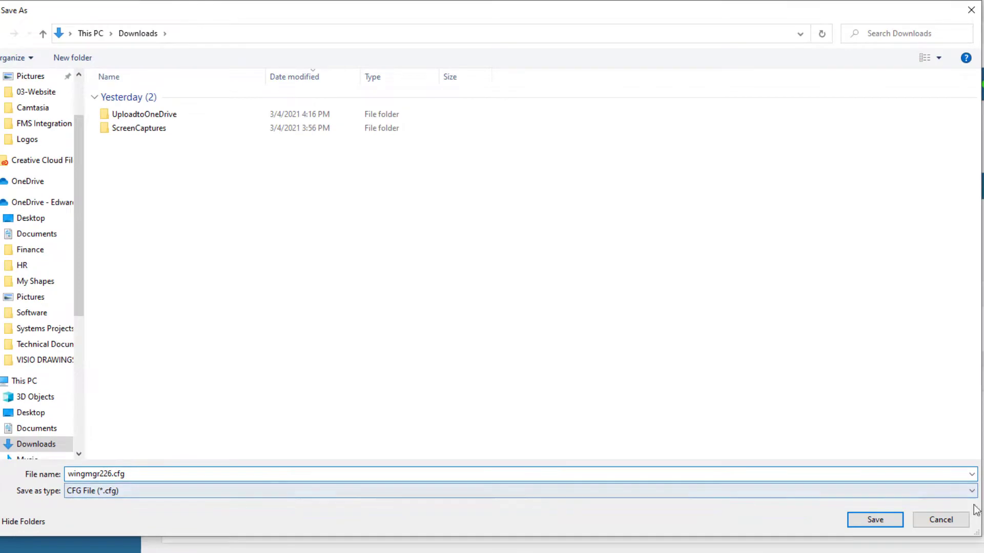
{"action": "left_click", "coordinate": [886, 519]}
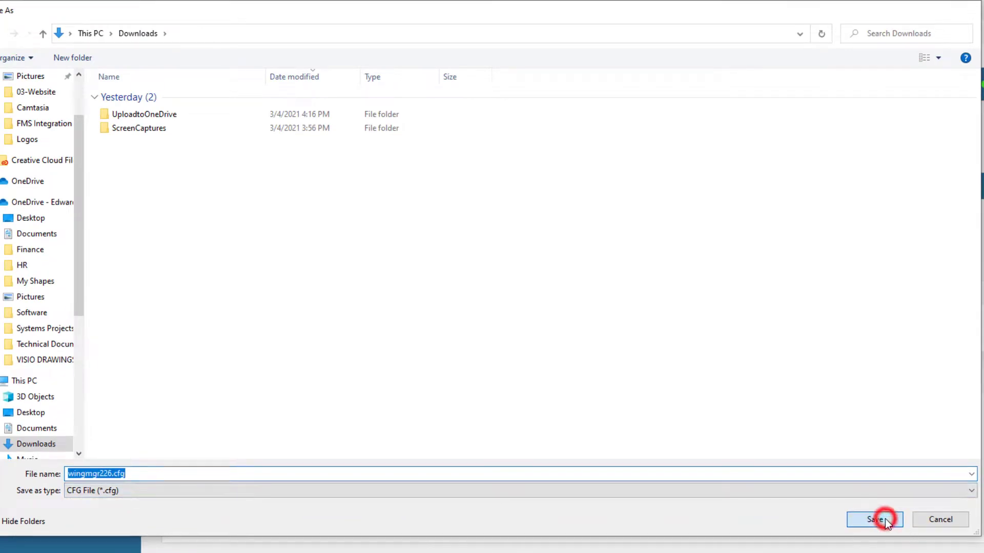